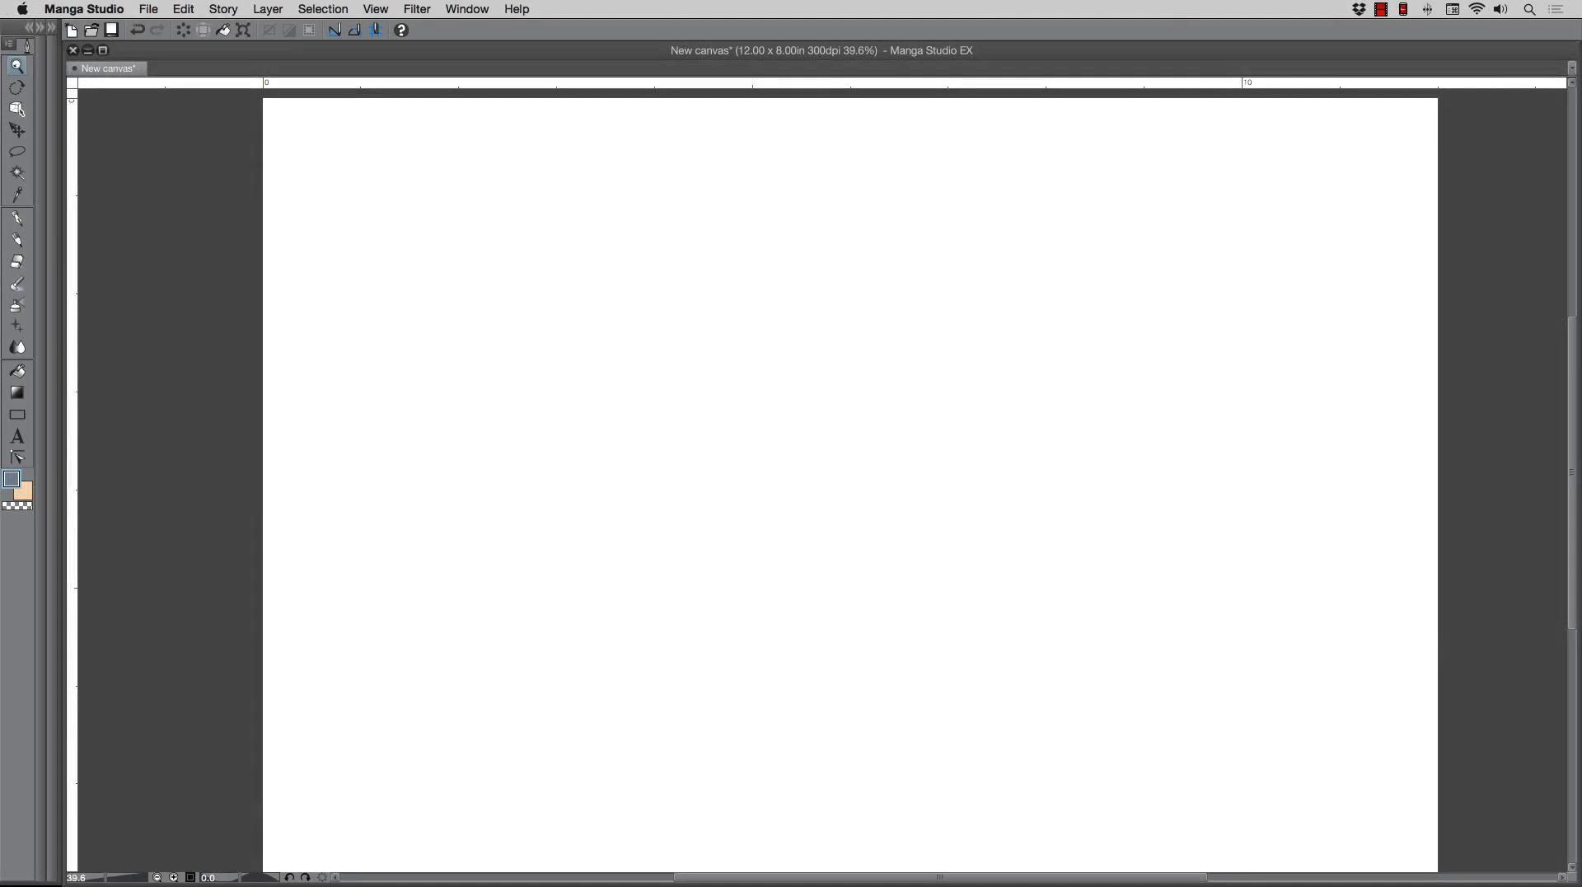
- Switch to the Camtasia 2 project How_to_Draw_foreshortening_for_Comic_book_Superheroes and reposition its window on the desktop
{"action": "mouse_move", "coordinate": [1228, 872]}
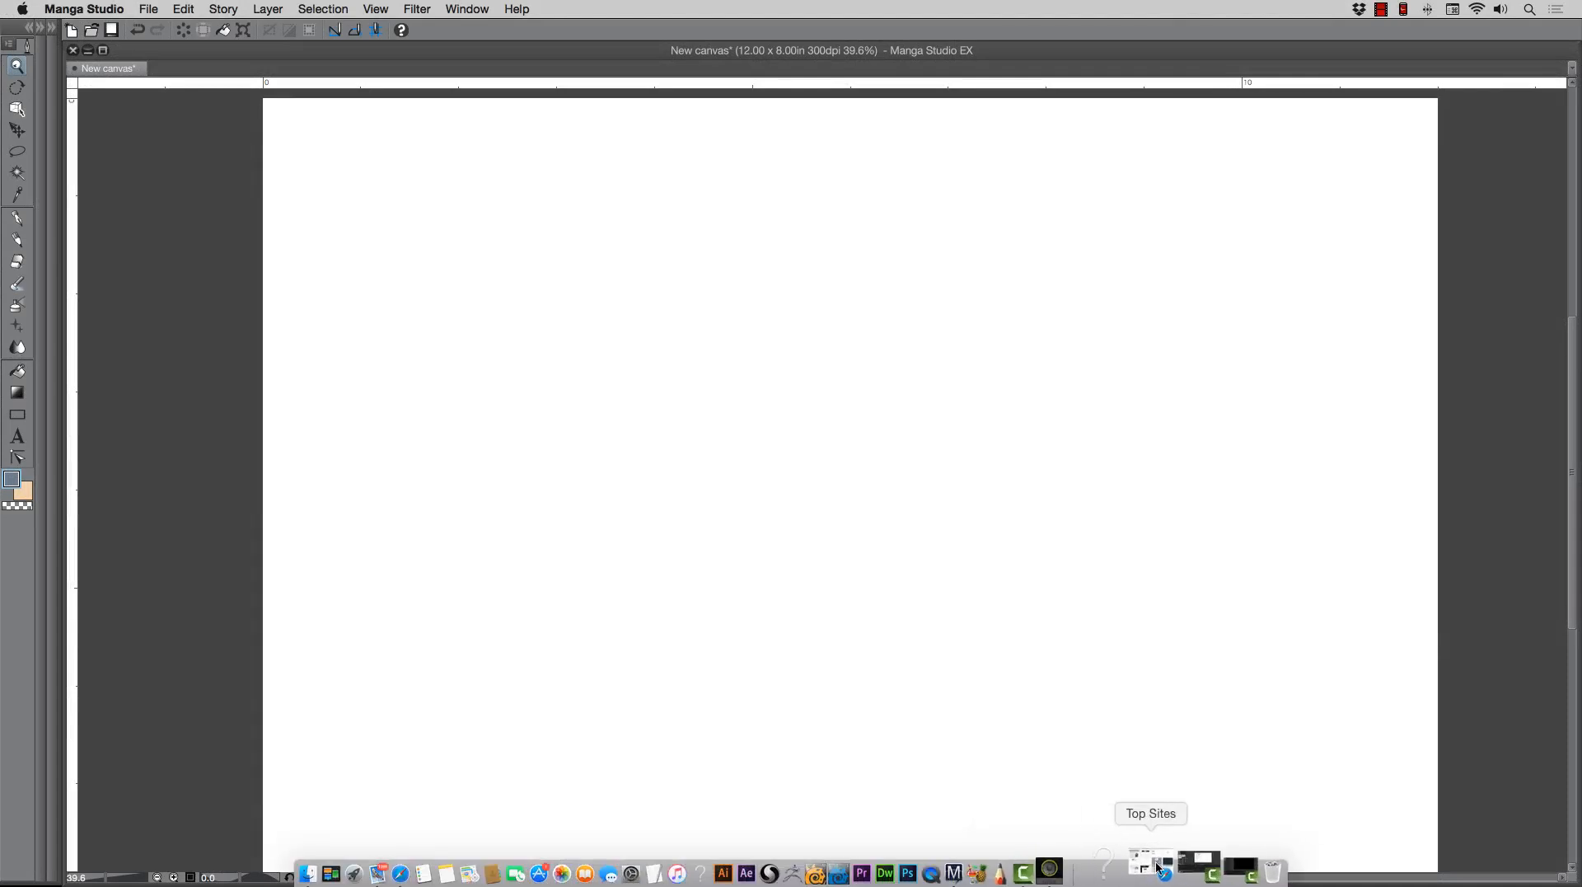
{"action": "left_click", "coordinate": [1175, 864]}
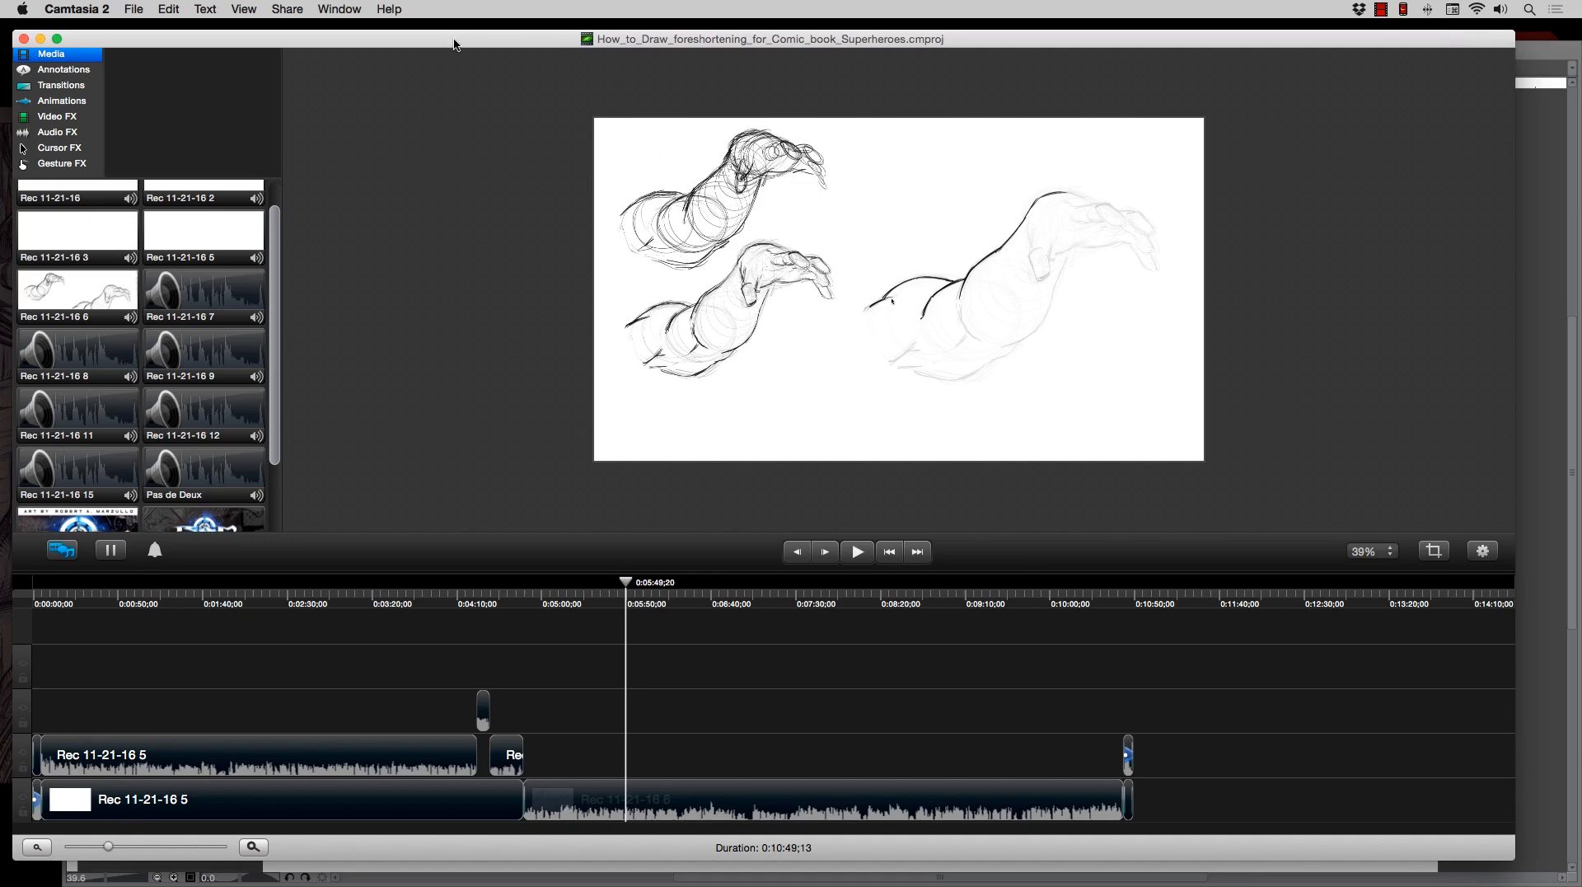
{"action": "mouse_move", "coordinate": [454, 44]}
{"action": "left_mouse_down"}
{"action": "mouse_move", "coordinate": [520, 61]}
{"action": "mouse_move", "coordinate": [470, 58]}
{"action": "mouse_move", "coordinate": [449, 30]}
{"action": "left_mouse_up"}
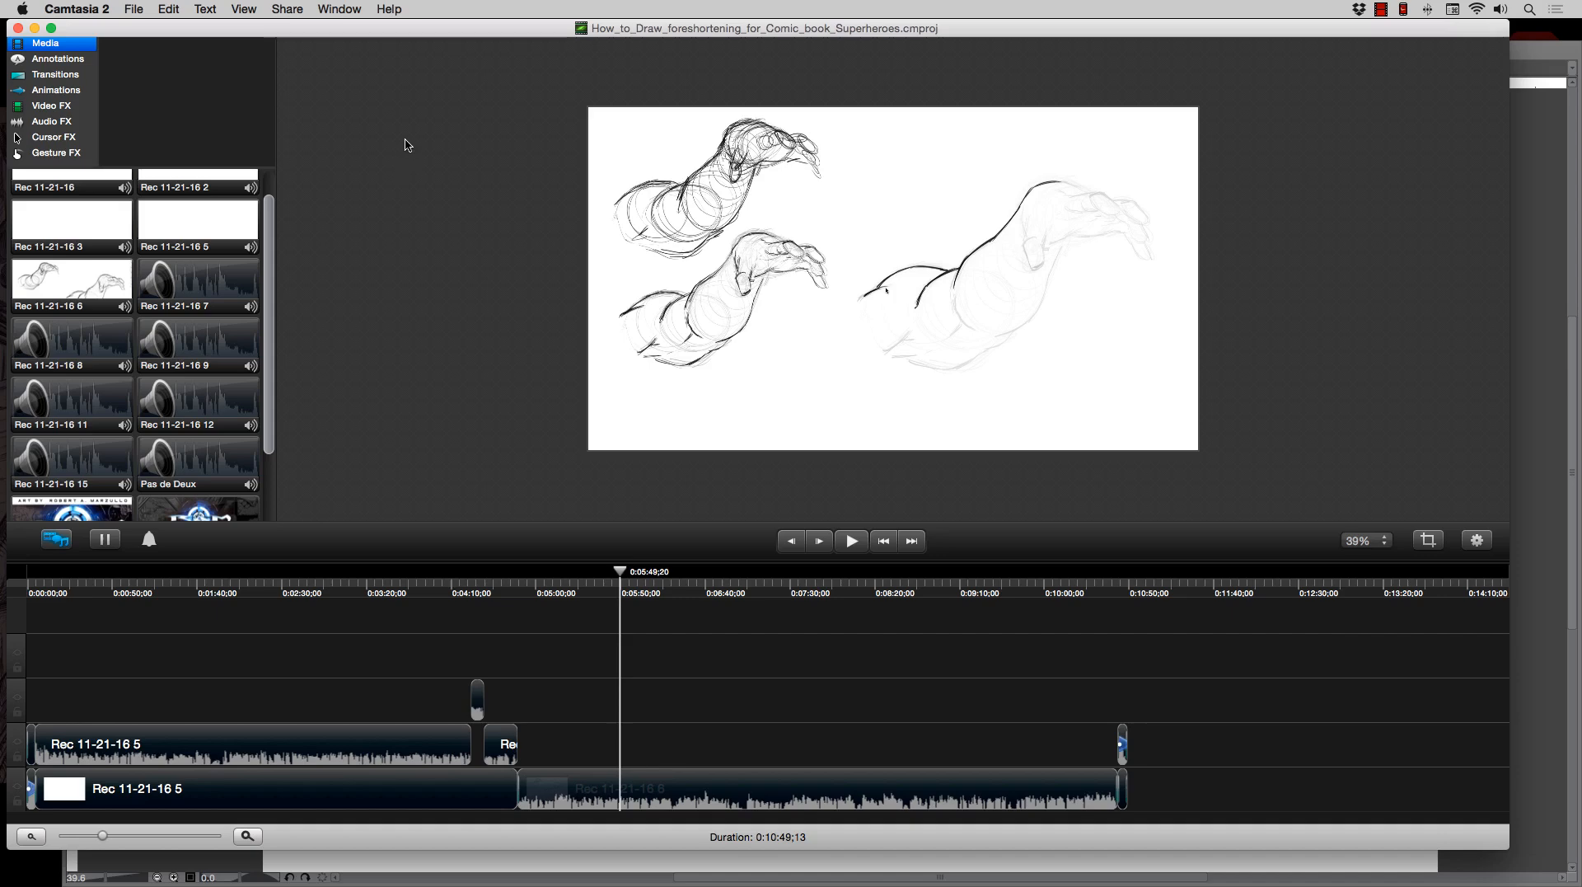
{"action": "left_click_drag", "start_coordinate": [272, 32], "coordinate": [287, 31]}
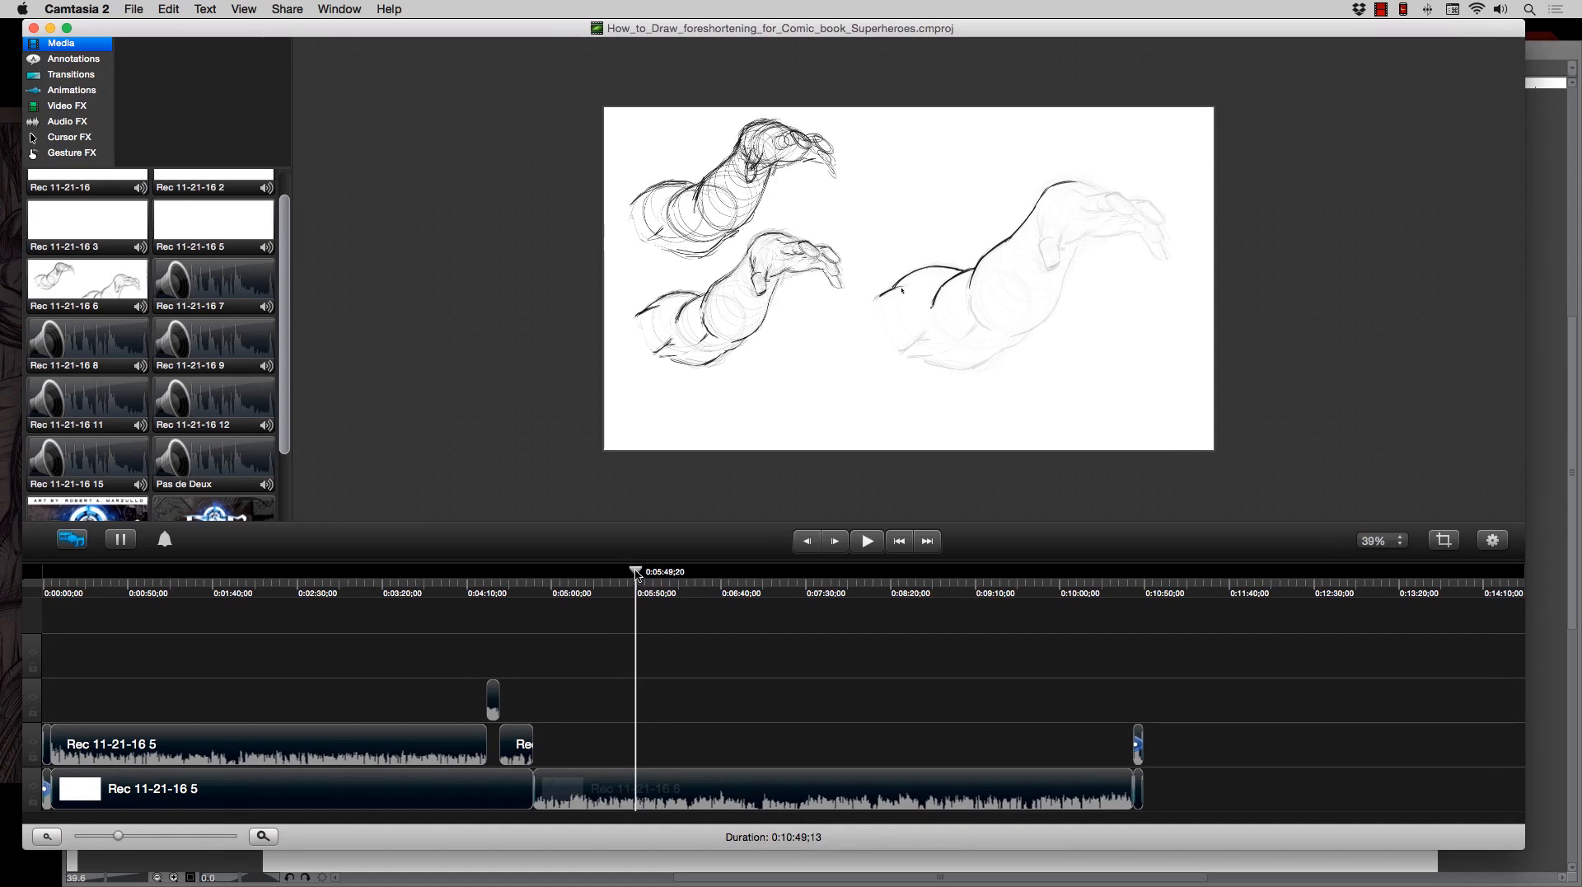
- Return the playhead to the start of the timeline and play the intro until its fade-out
{"action": "left_click_drag", "start_coordinate": [637, 574], "coordinate": [33, 594]}
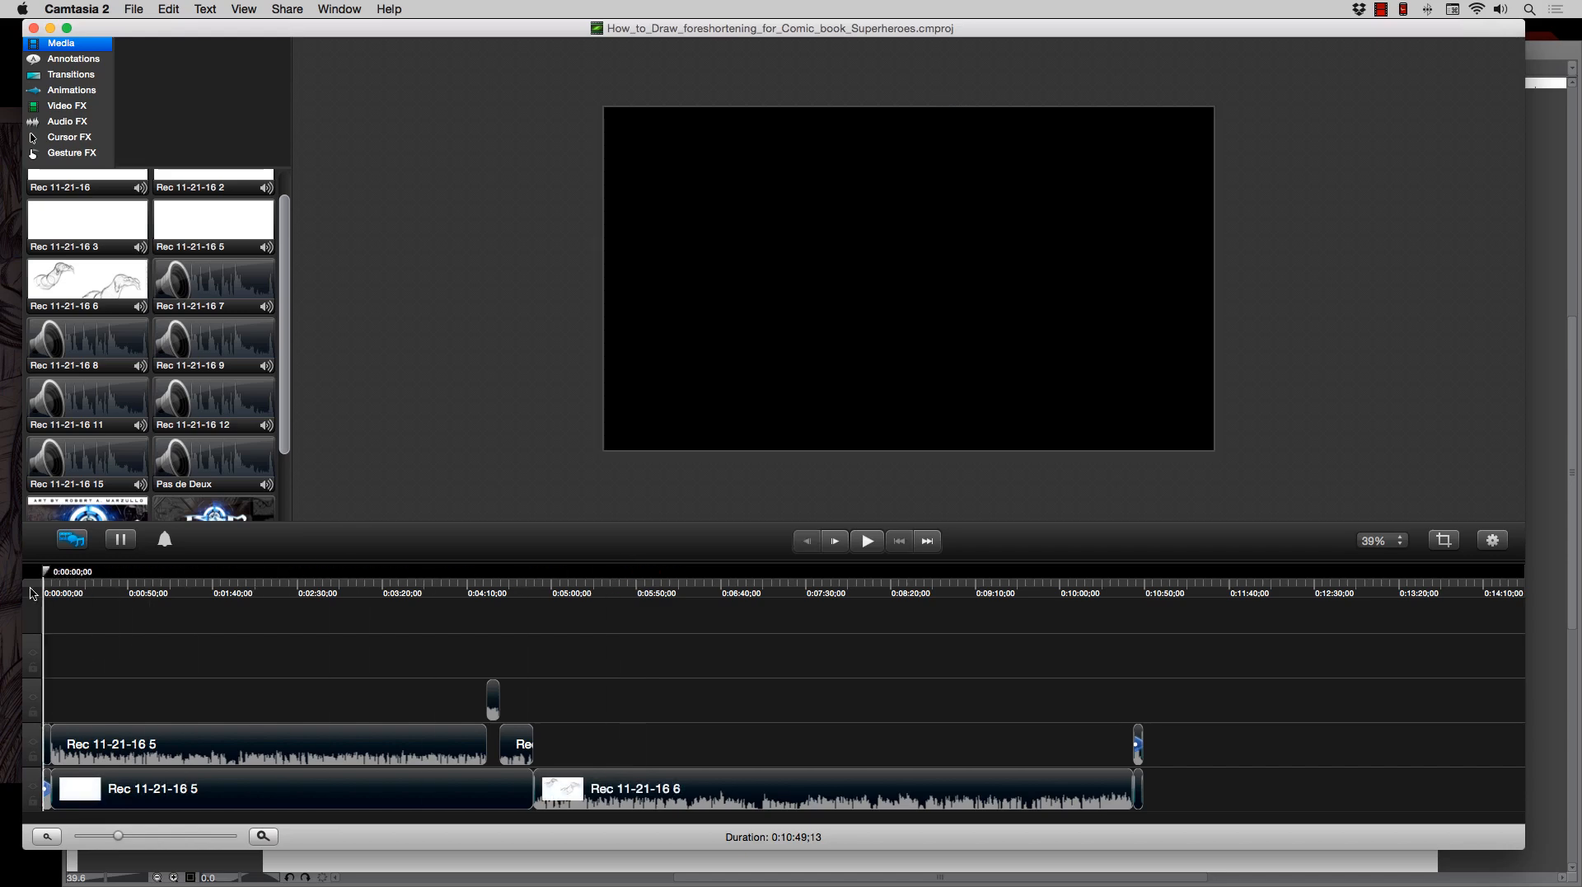
{"action": "left_click", "coordinate": [263, 836]}
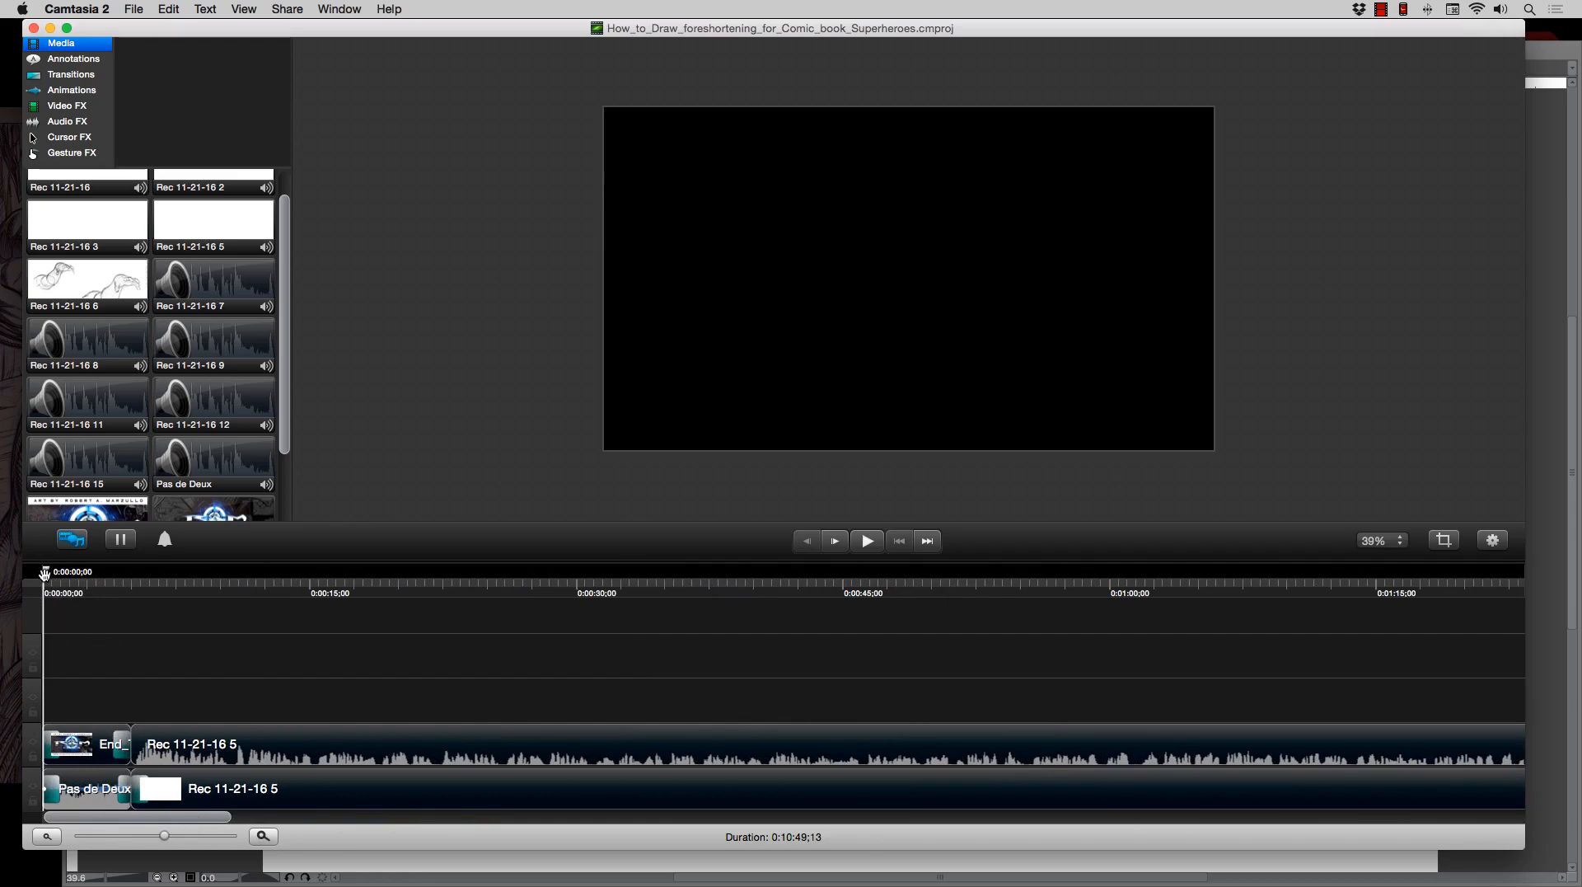
{"action": "mouse_move", "coordinate": [46, 571]}
{"action": "left_mouse_down"}
{"action": "mouse_move", "coordinate": [107, 571]}
{"action": "mouse_move", "coordinate": [23, 581]}
{"action": "mouse_move", "coordinate": [88, 571]}
{"action": "mouse_move", "coordinate": [36, 577]}
{"action": "left_mouse_up"}
{"action": "key", "text": "space"}
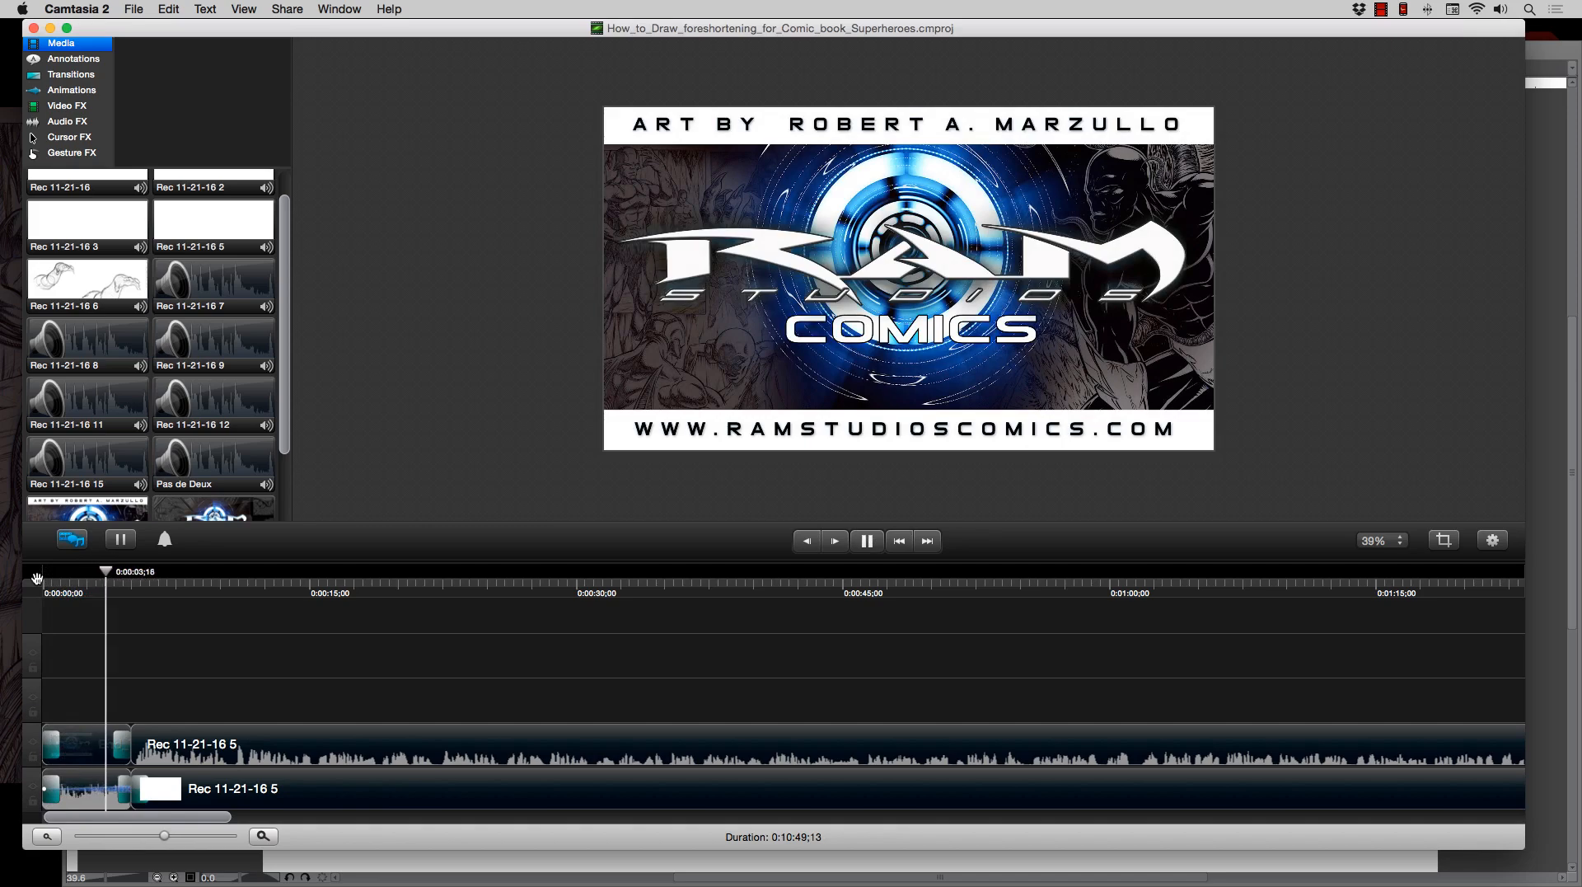
{"action": "key", "text": "space"}
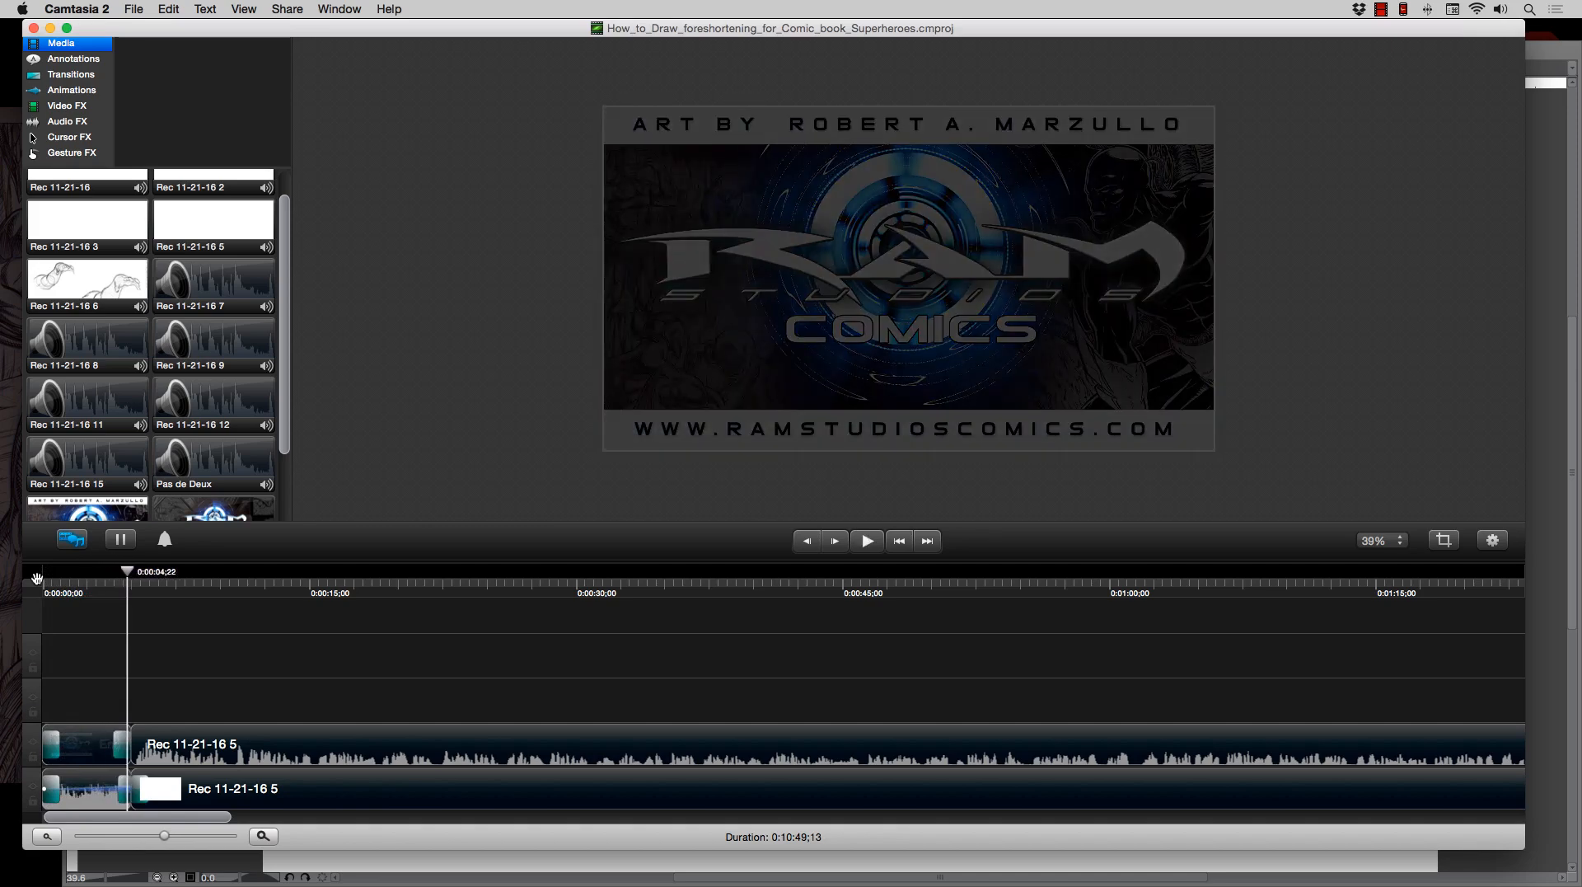
- Show the available transitions and open the audio properties of the Pas de Deux clip at the start of the timeline
{"action": "left_click", "coordinate": [83, 794]}
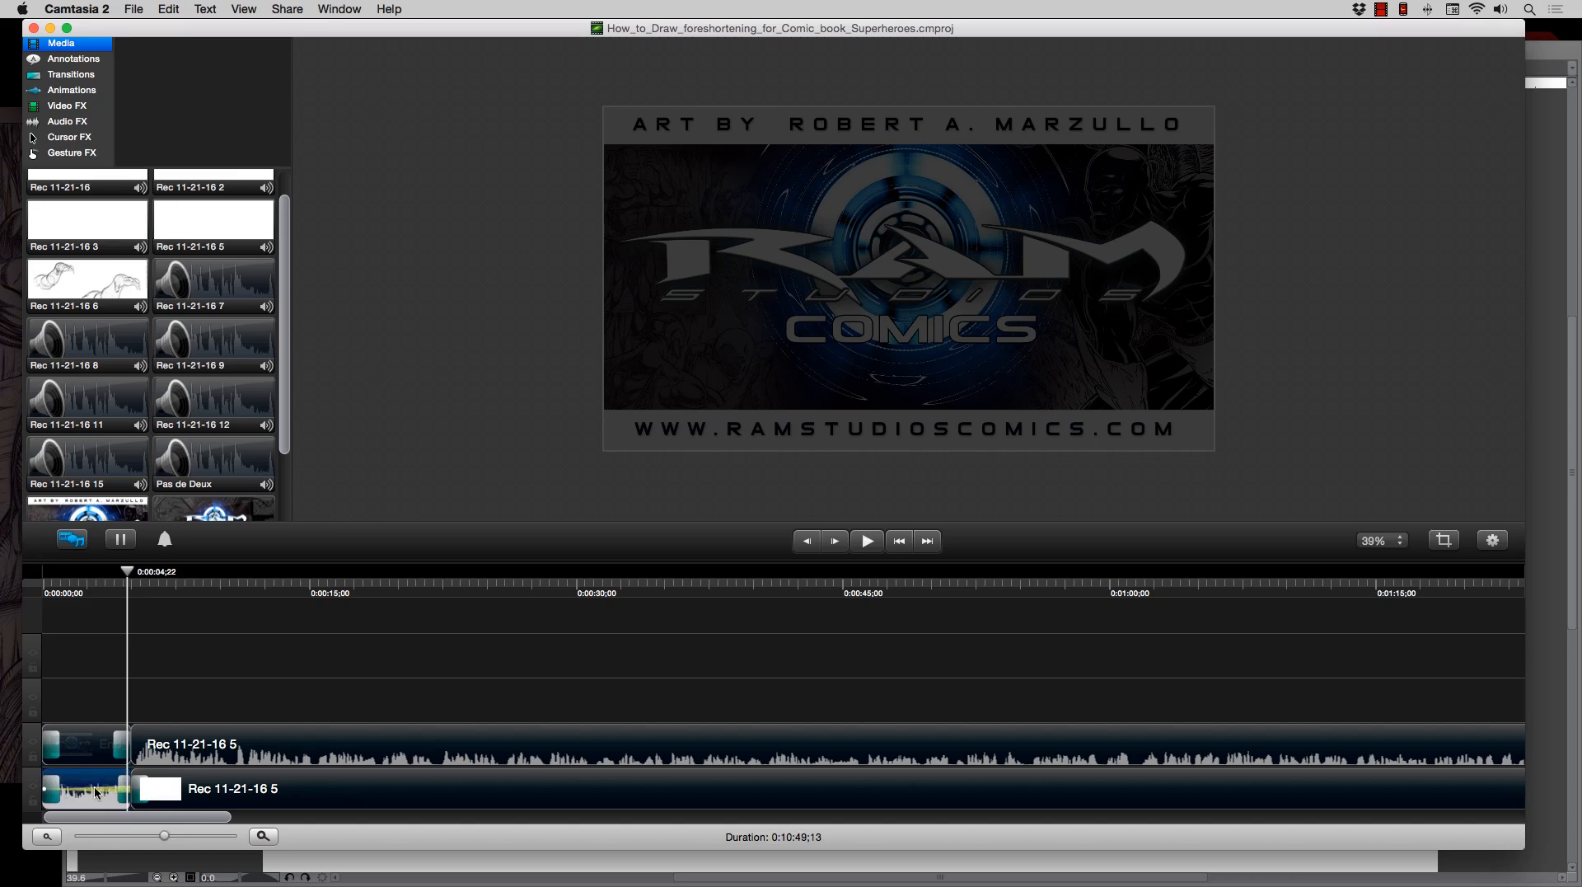
{"action": "left_click", "coordinate": [83, 75]}
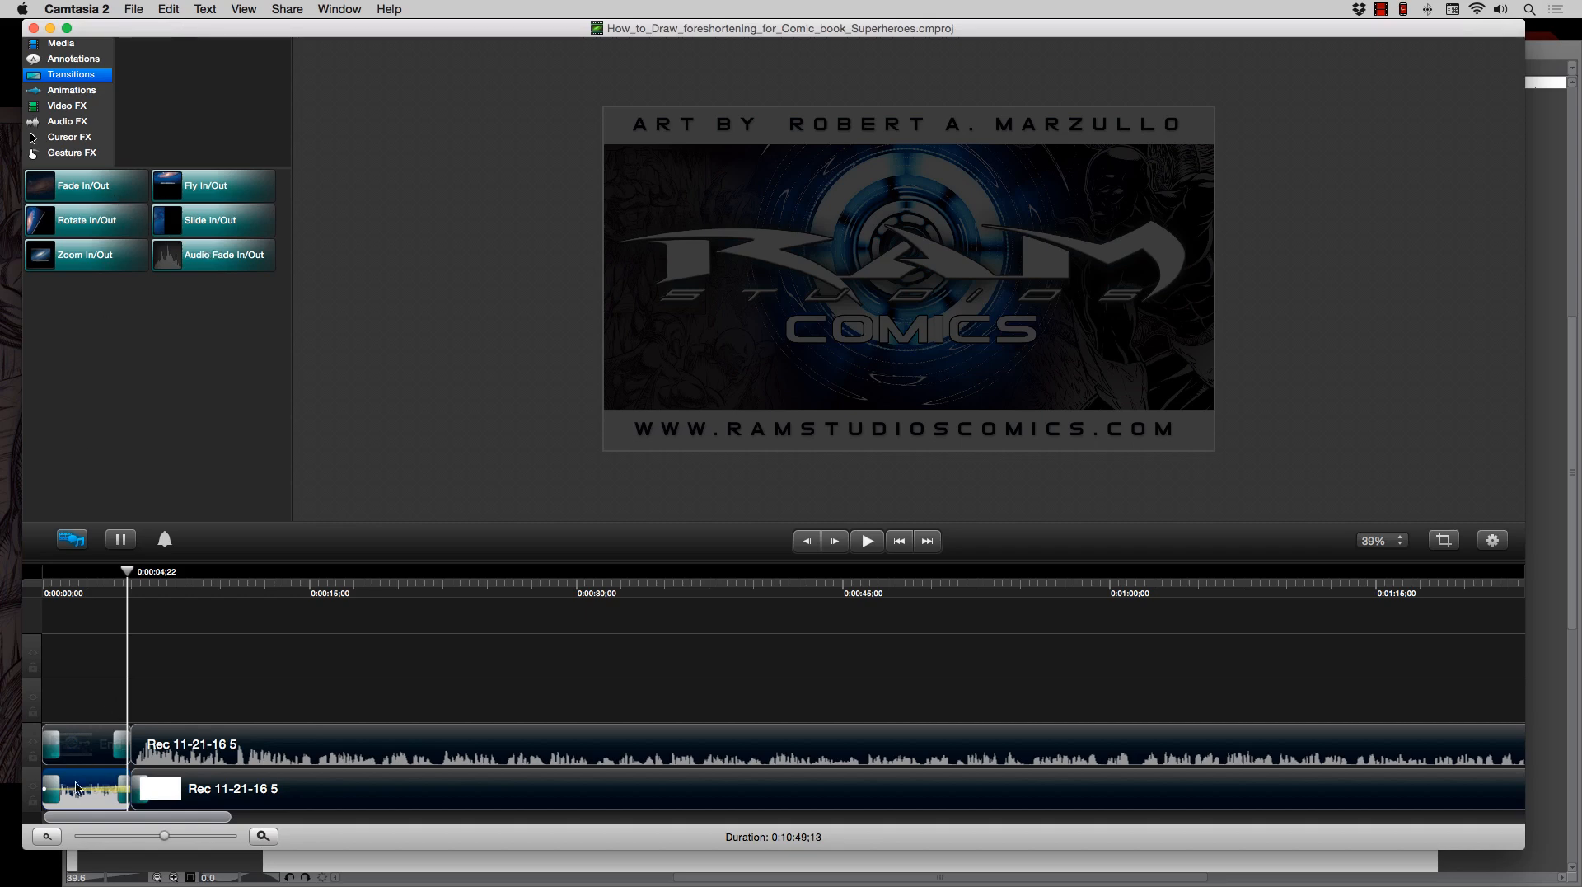
{"action": "left_click", "coordinate": [45, 791]}
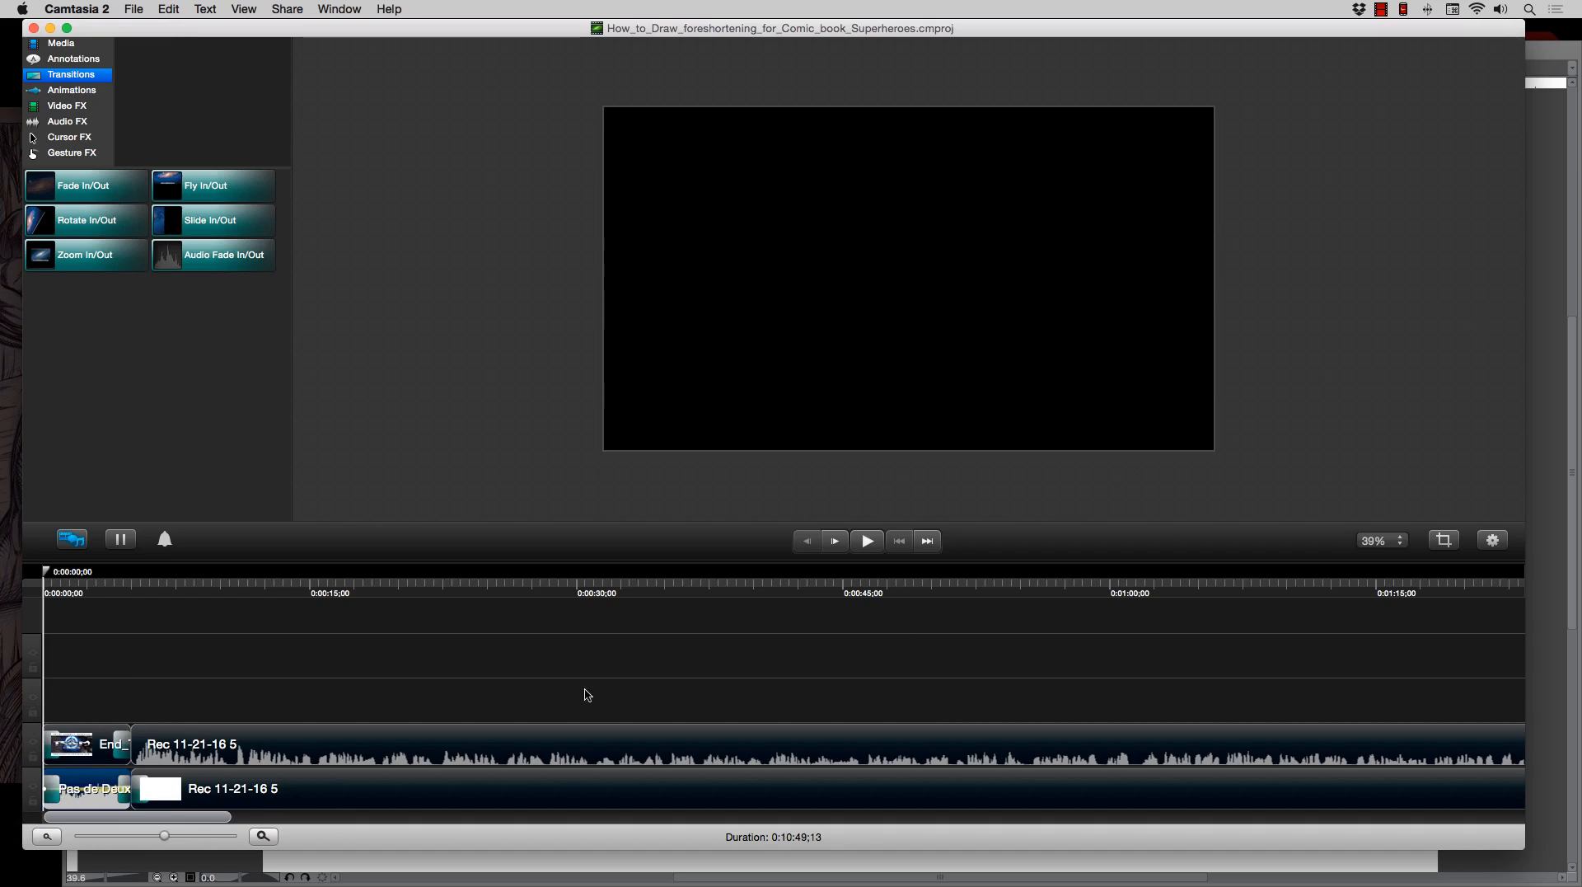
{"action": "left_click", "coordinate": [276, 836]}
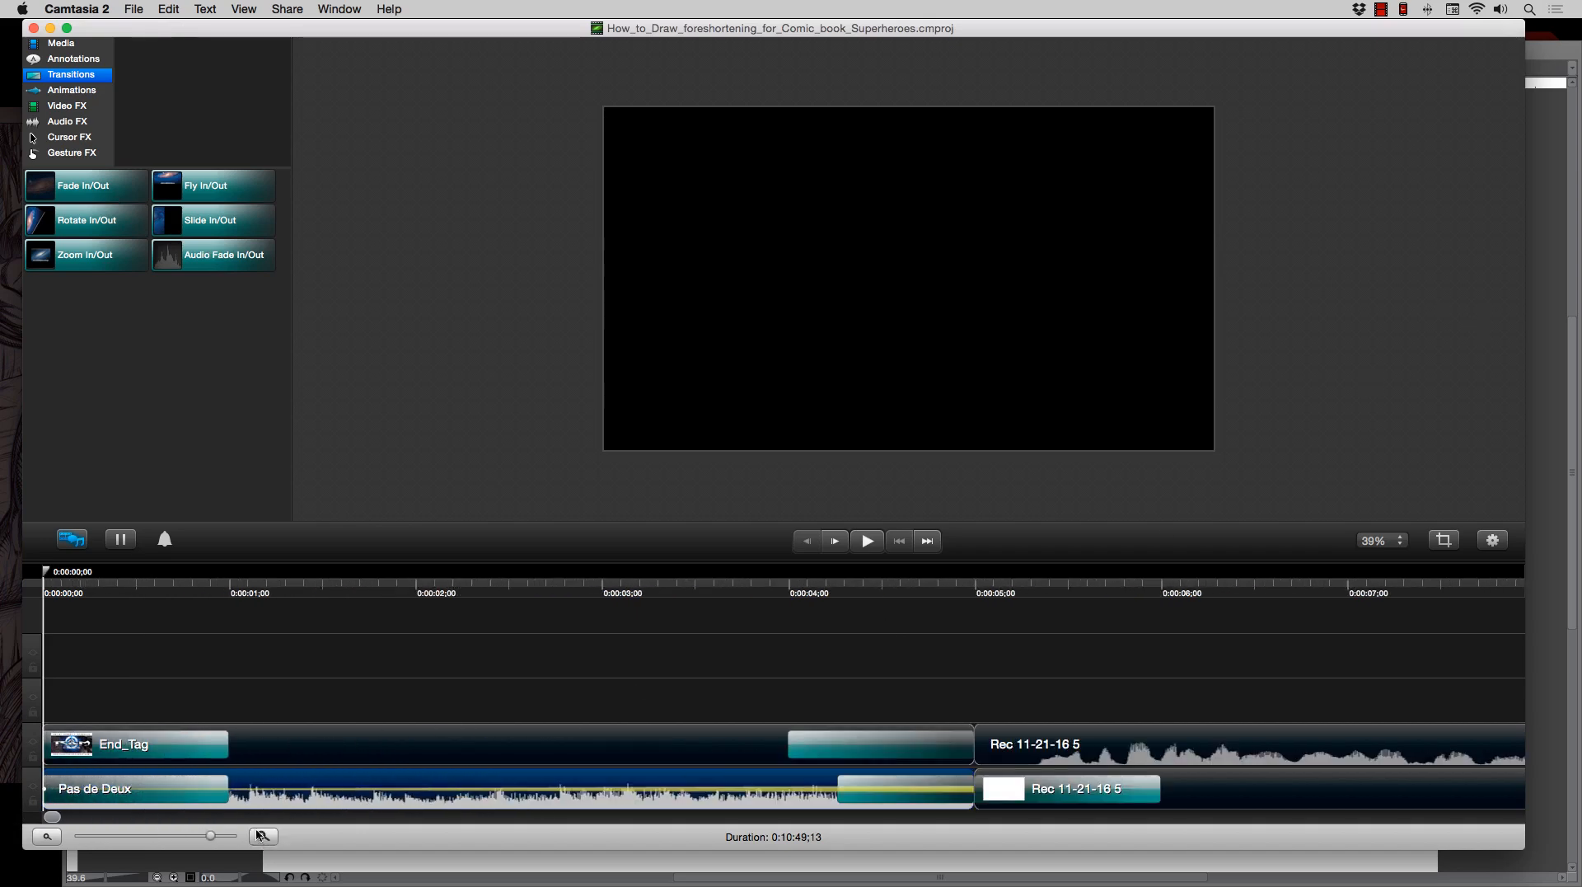
{"action": "double_click", "coordinate": [46, 790]}
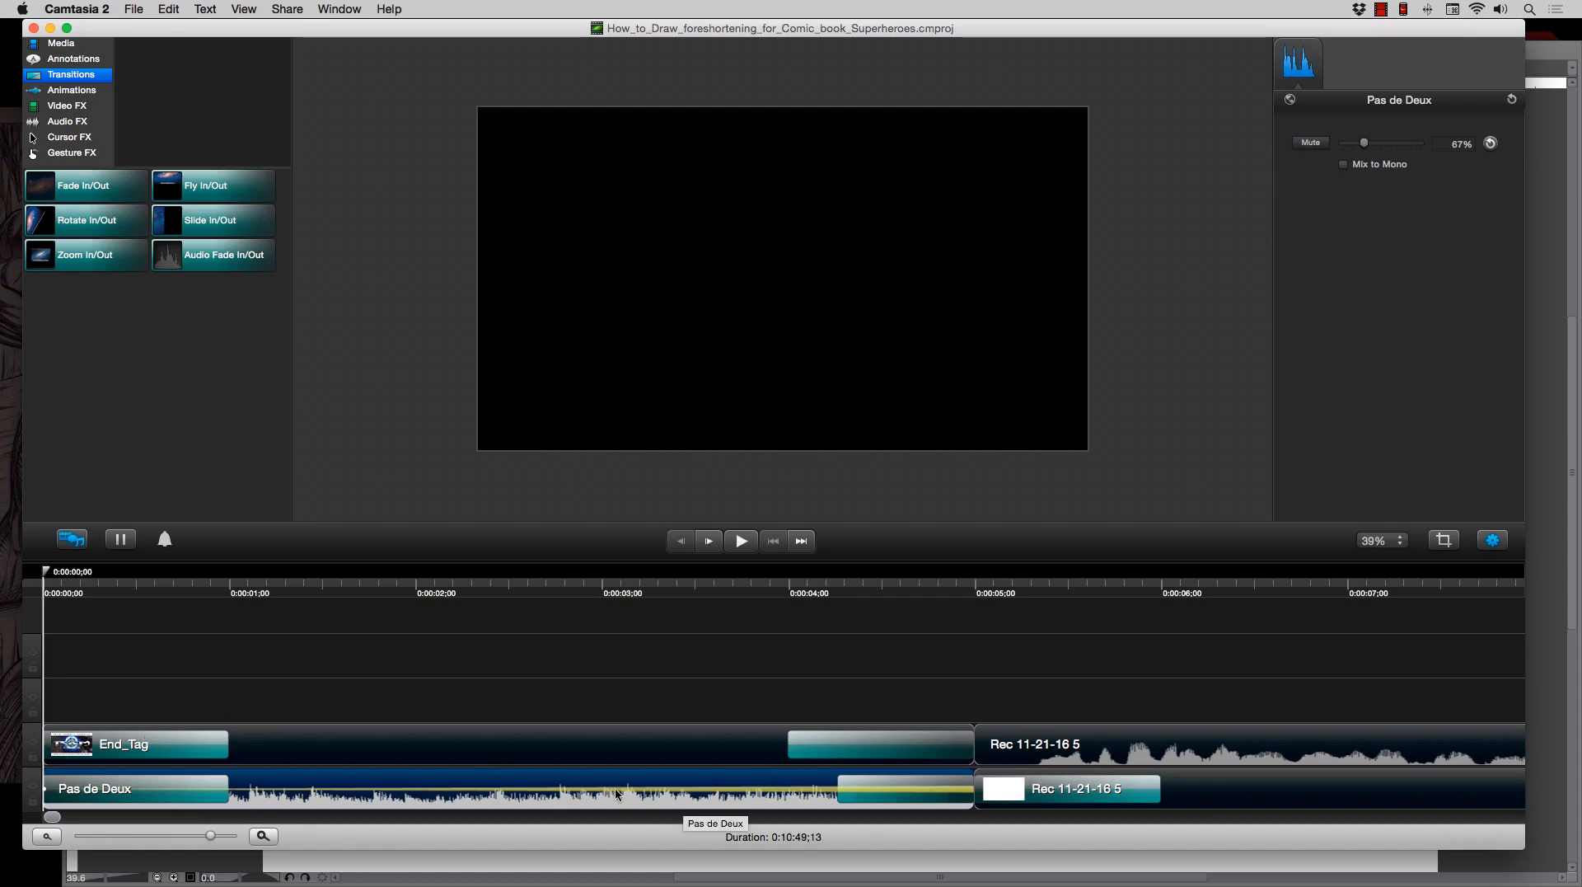
{"action": "left_click", "coordinate": [47, 837]}
{"action": "left_click", "coordinate": [47, 836]}
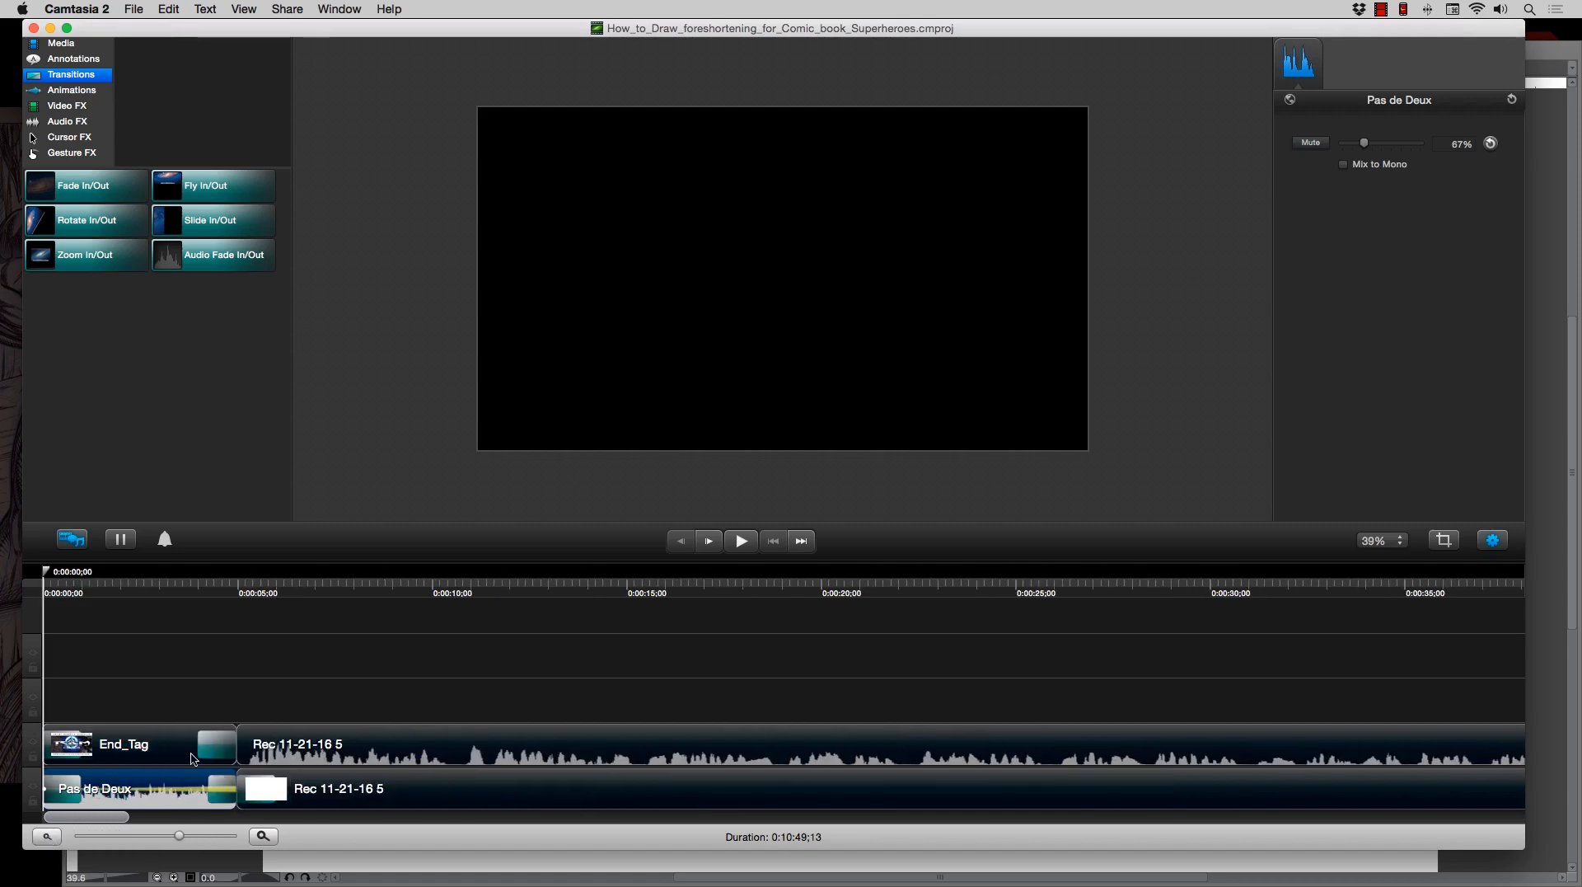
- Try a longer end transition on the opening End_Tag clip, scrub to the middle of the clip, and undo the change
{"action": "left_click", "coordinate": [221, 746]}
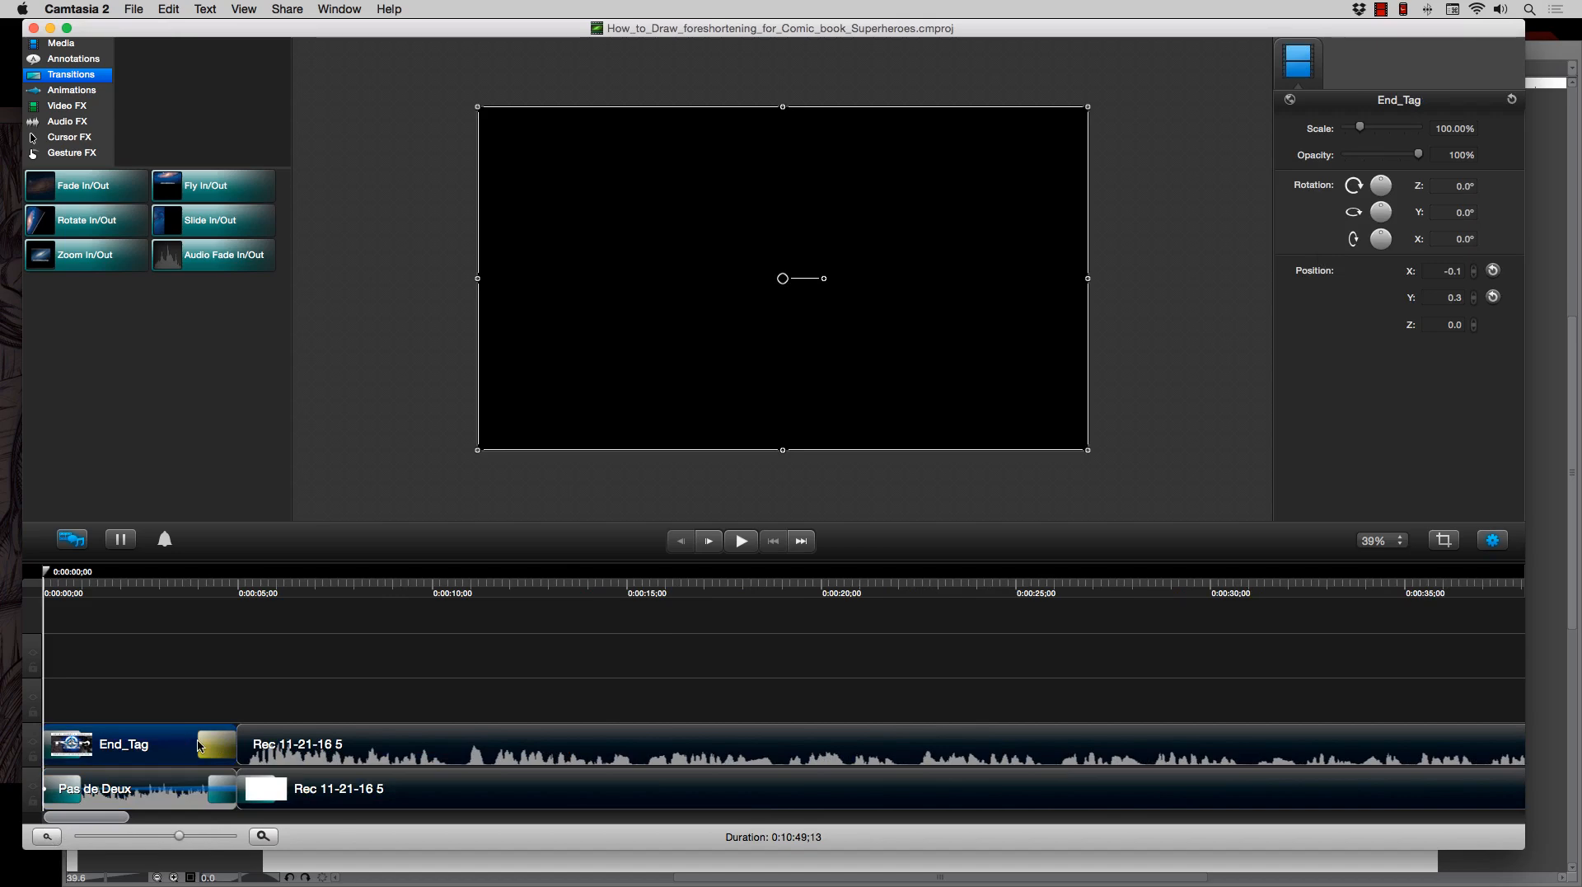
{"action": "left_click_drag", "start_coordinate": [204, 747], "coordinate": [148, 730]}
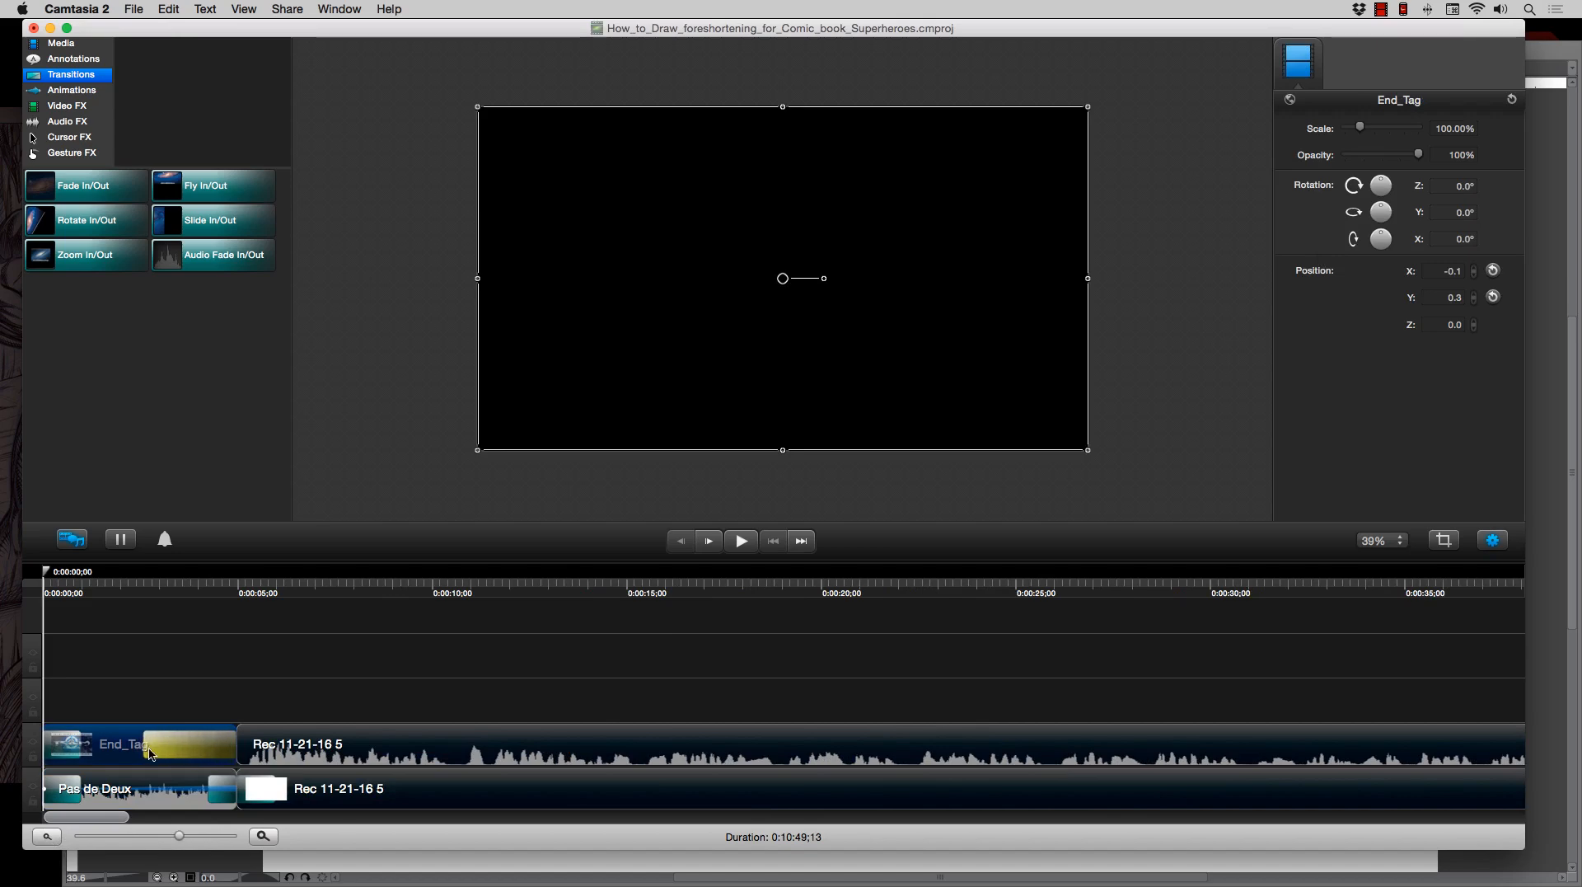
{"action": "mouse_move", "coordinate": [128, 591]}
{"action": "left_mouse_down"}
{"action": "mouse_move", "coordinate": [244, 601]}
{"action": "mouse_move", "coordinate": [125, 604]}
{"action": "left_mouse_up"}
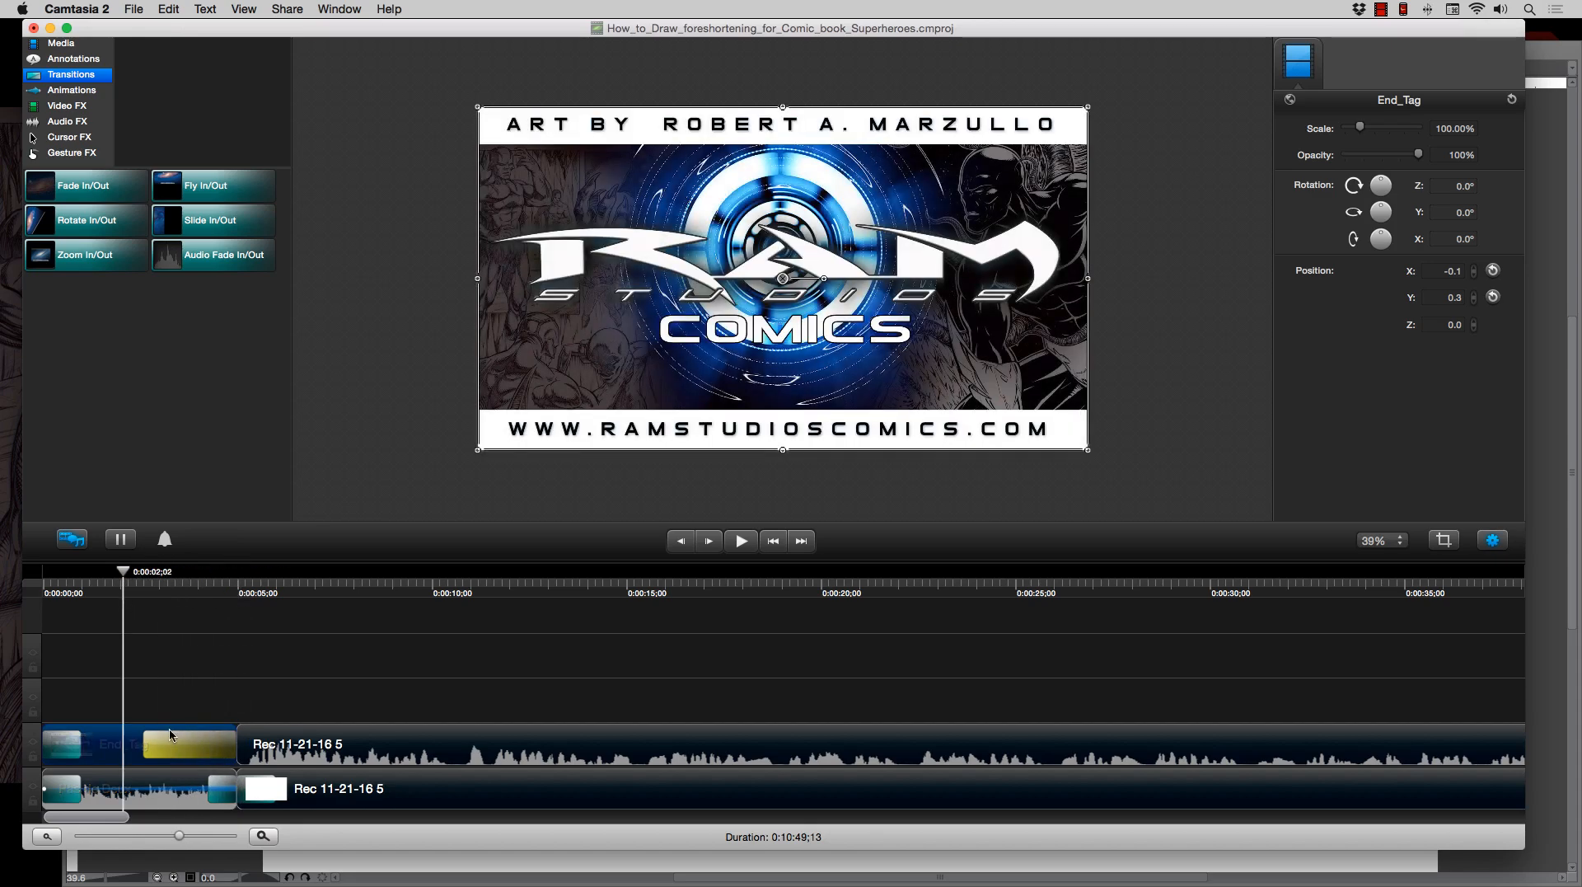
{"action": "key", "text": "super+z"}
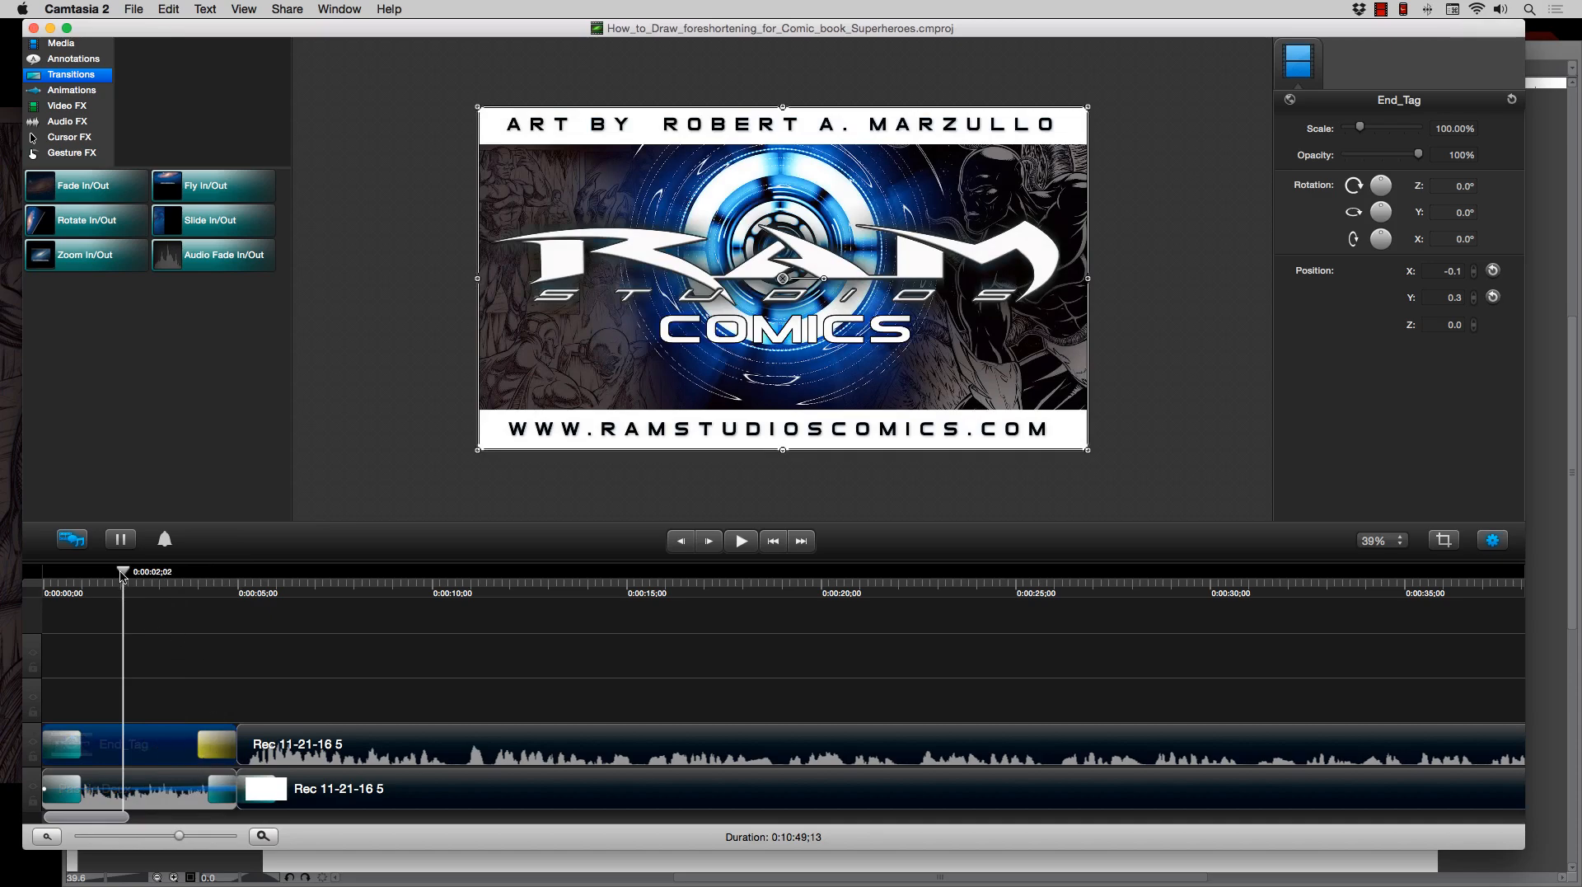
- Place the playhead at 0:04:22;07, right at the start of the Rec 11-21-16 15 audio clip
{"action": "left_click_drag", "start_coordinate": [124, 578], "coordinate": [267, 583]}
{"action": "left_click_drag", "start_coordinate": [96, 818], "coordinate": [351, 816]}
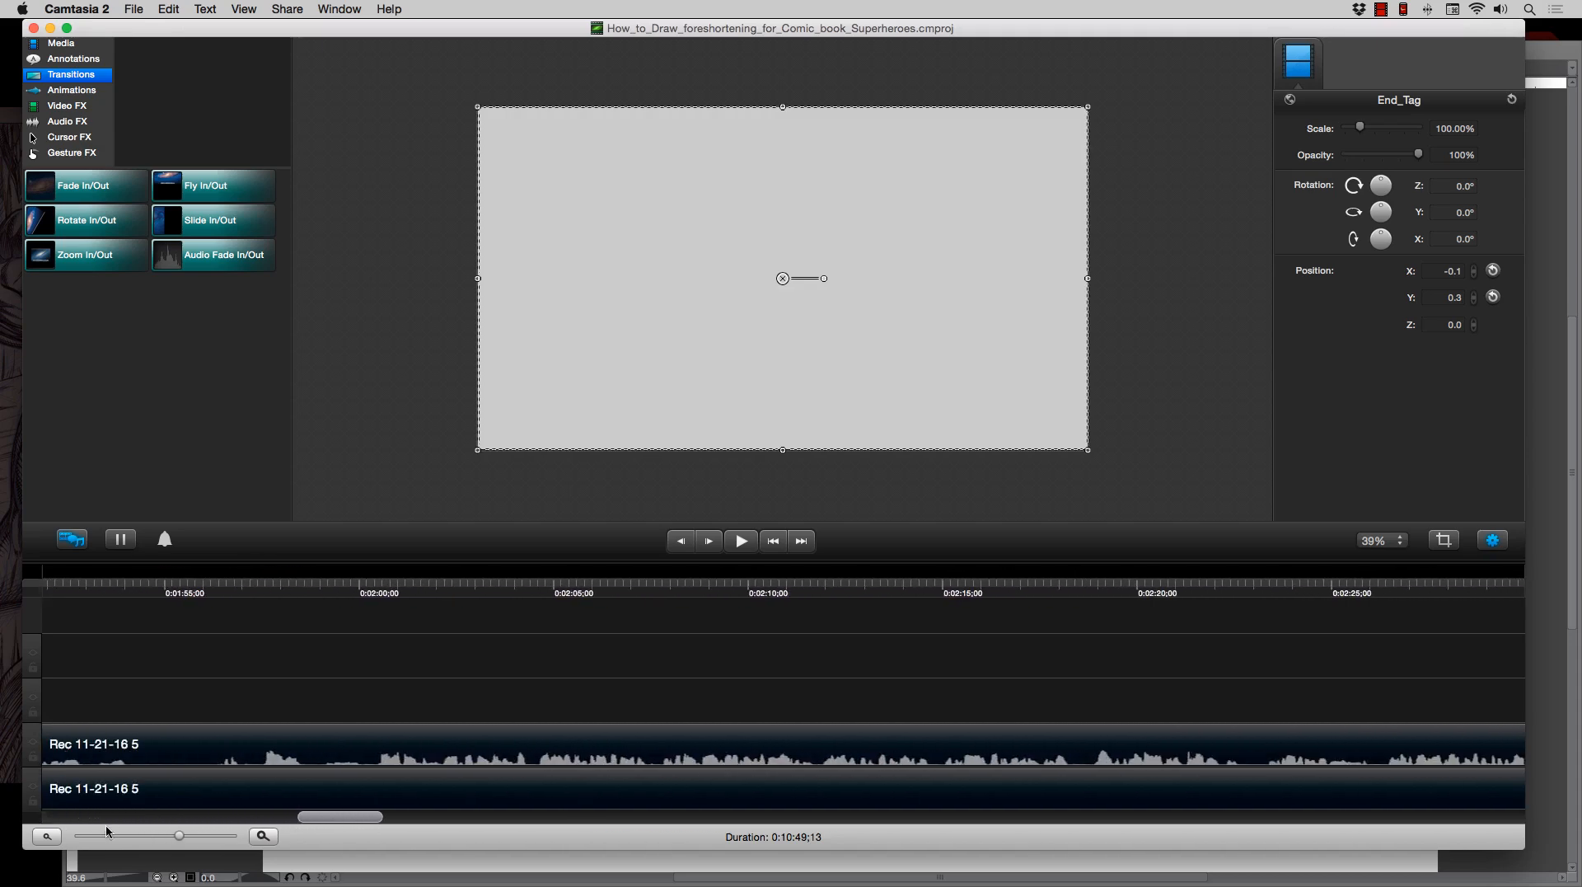
{"action": "left_click", "coordinate": [47, 835]}
{"action": "left_click", "coordinate": [47, 836]}
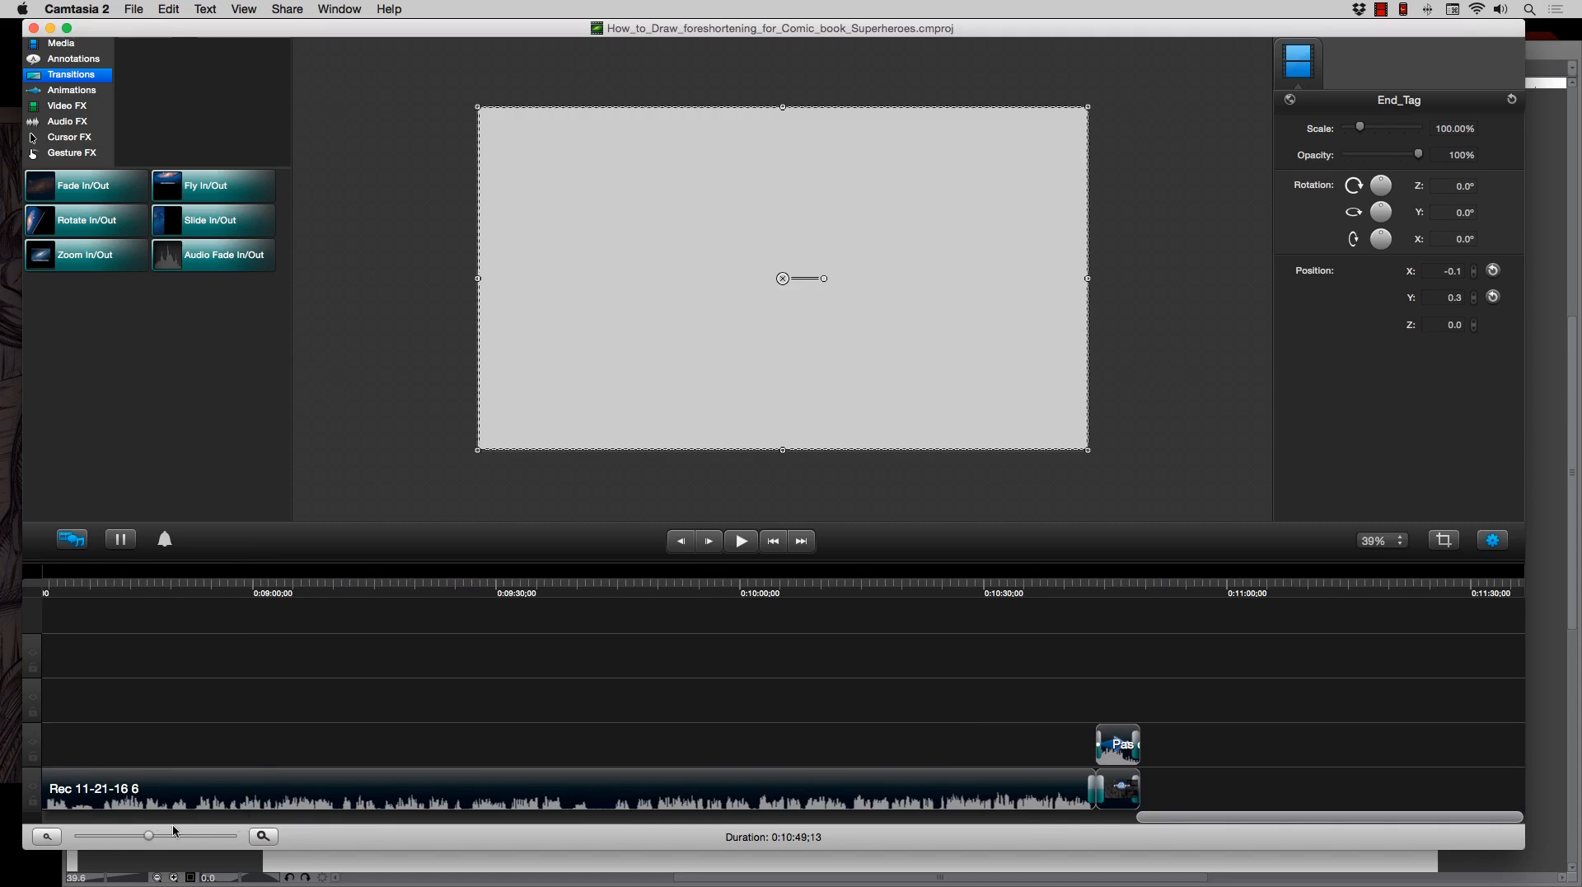
{"action": "left_click", "coordinate": [263, 836]}
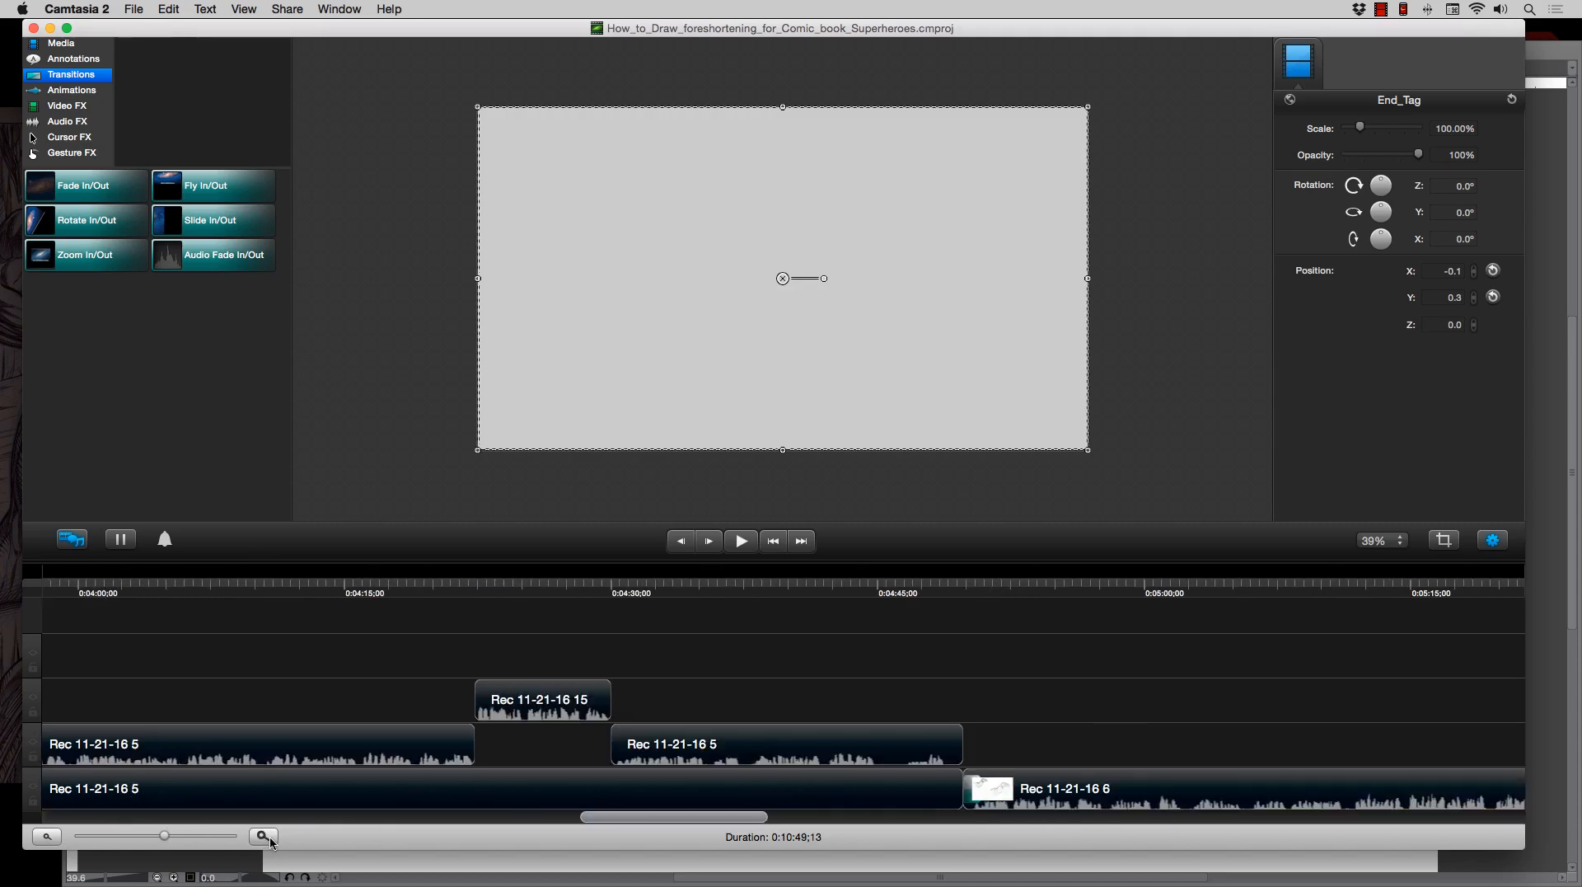
{"action": "left_click", "coordinate": [461, 581]}
{"action": "left_click_drag", "start_coordinate": [461, 577], "coordinate": [462, 576]}
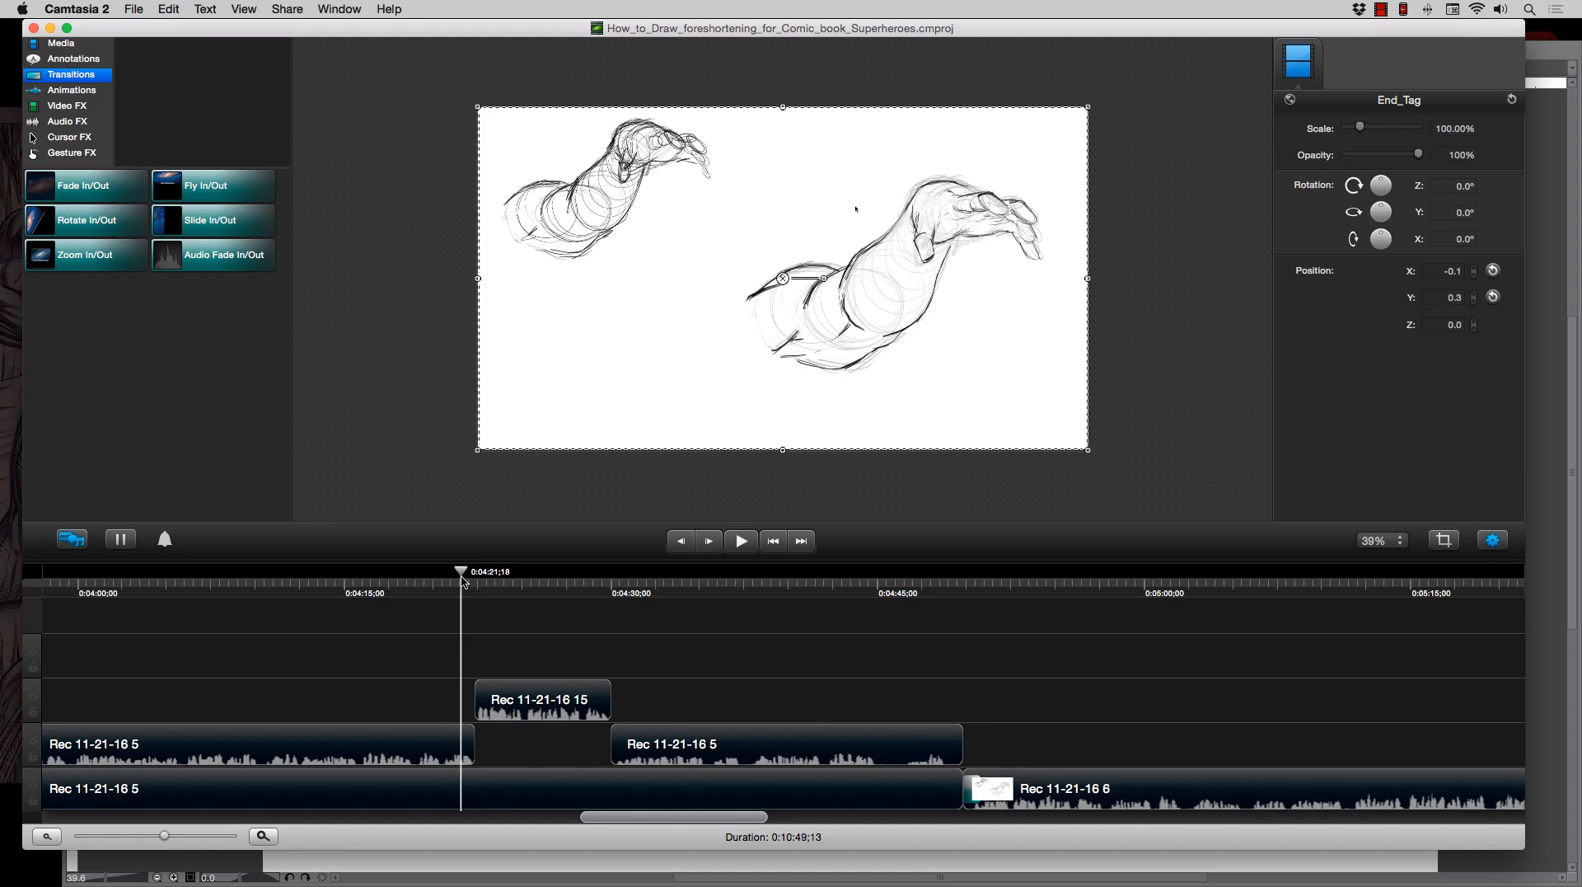
{"action": "left_click_drag", "start_coordinate": [463, 582], "coordinate": [475, 581]}
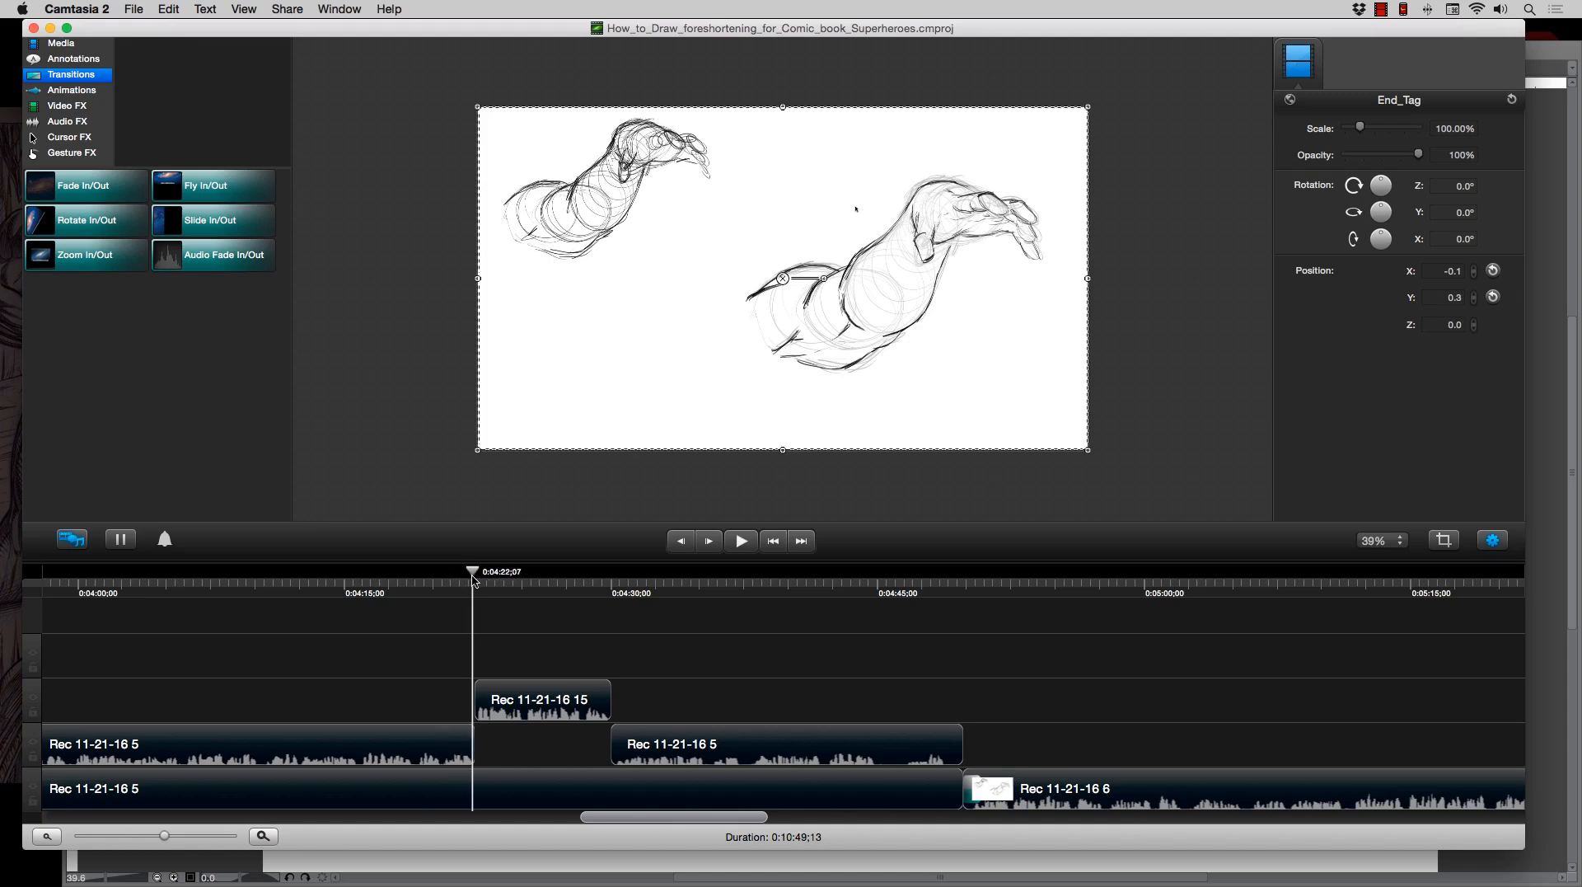
- Separate the video and audio of the Rec 11-21-16 6 clip
{"action": "left_click_drag", "start_coordinate": [686, 820], "coordinate": [792, 817]}
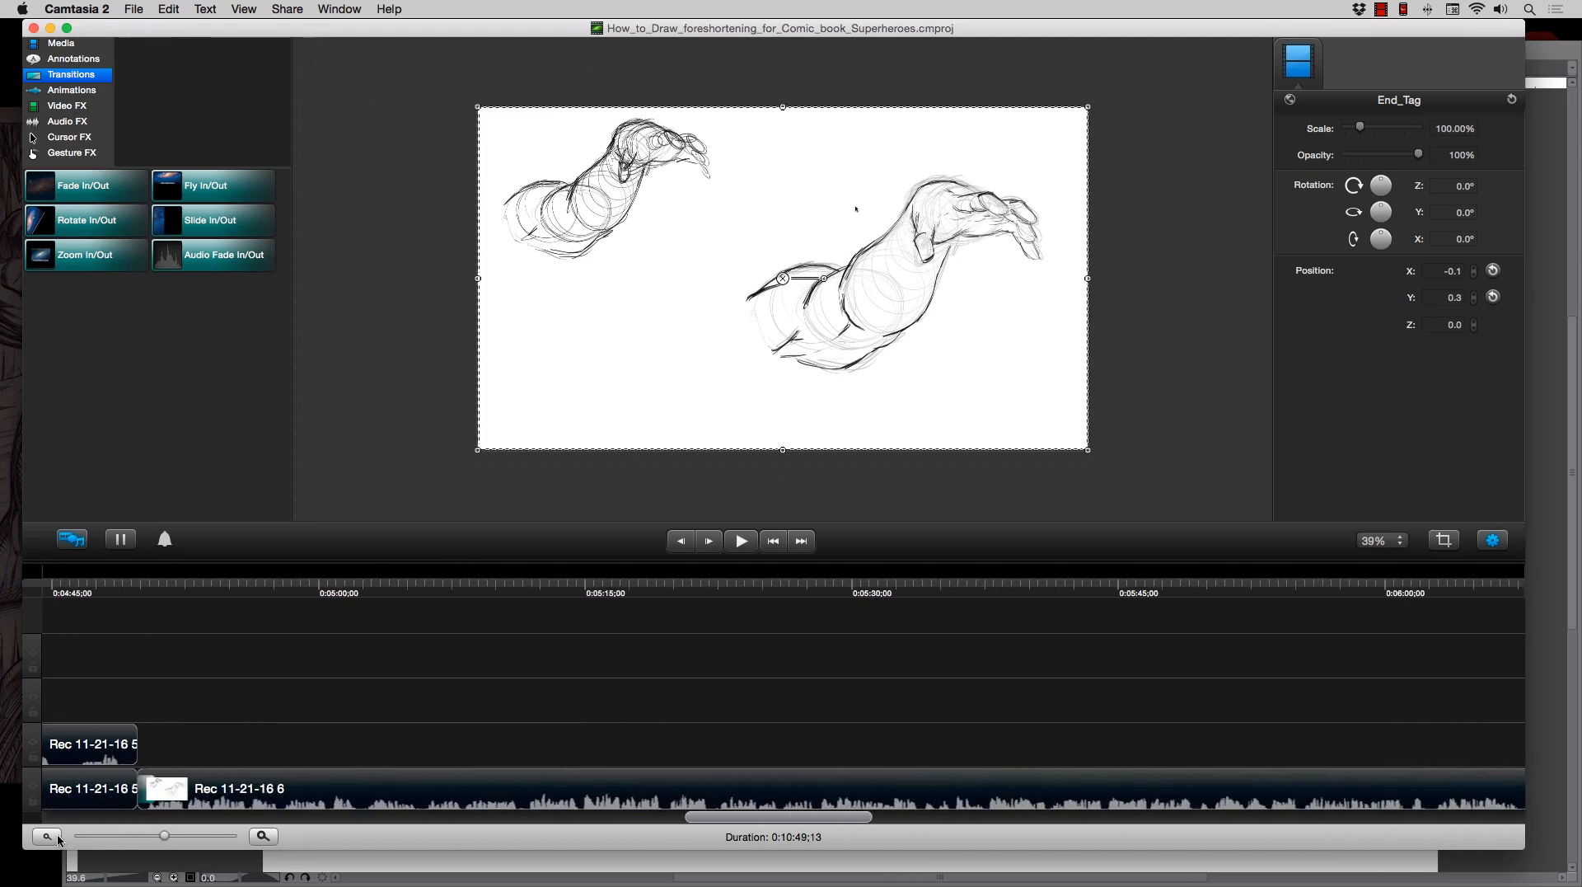
{"action": "left_click", "coordinate": [47, 836]}
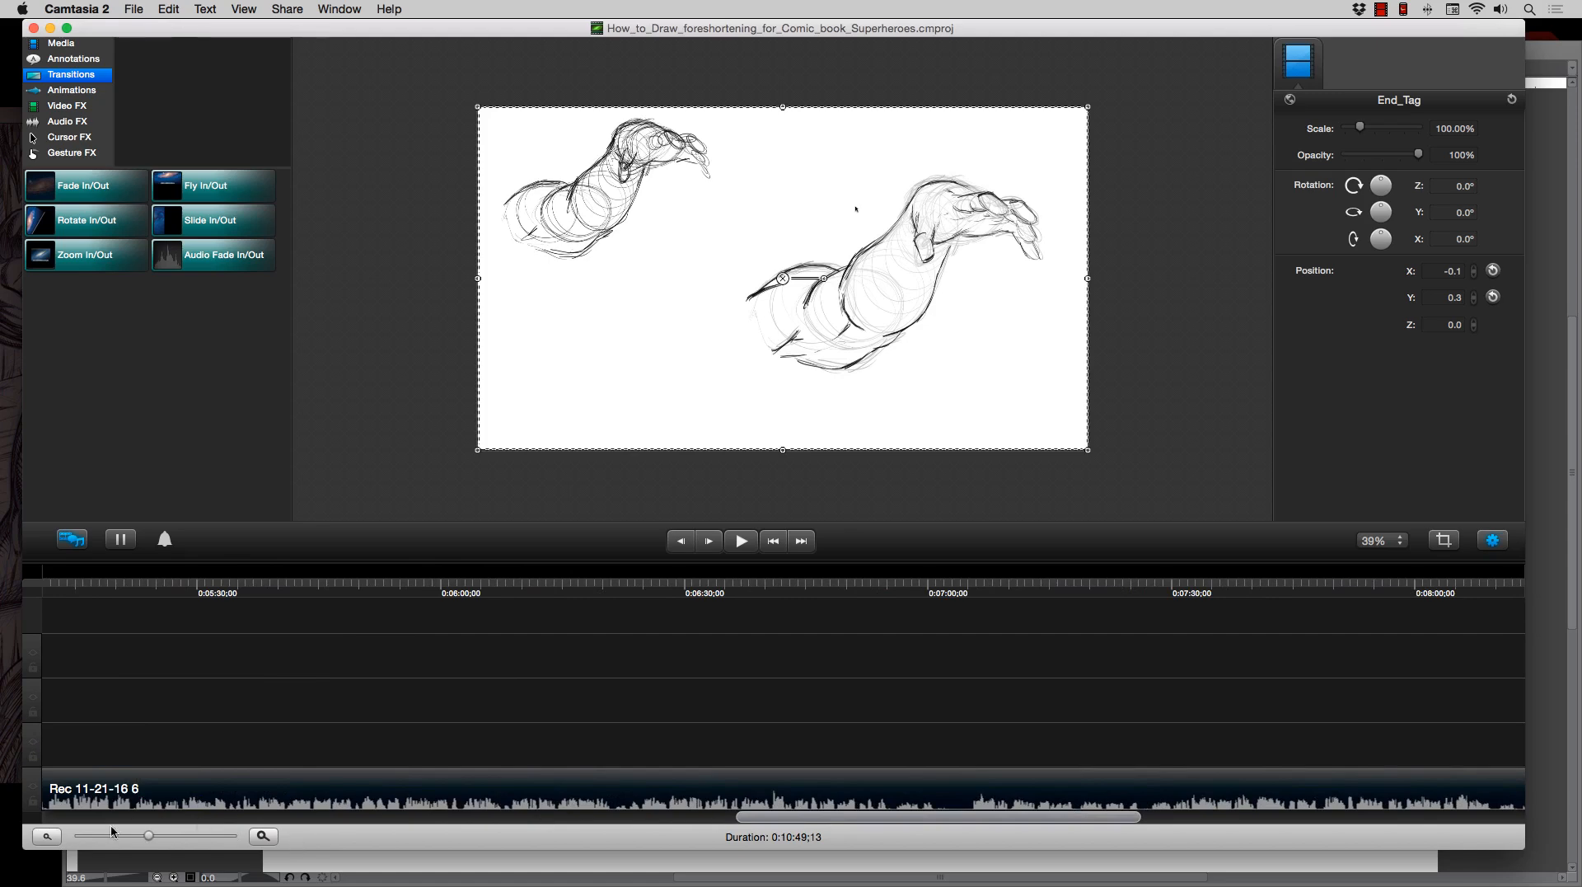
{"action": "left_click", "coordinate": [47, 837]}
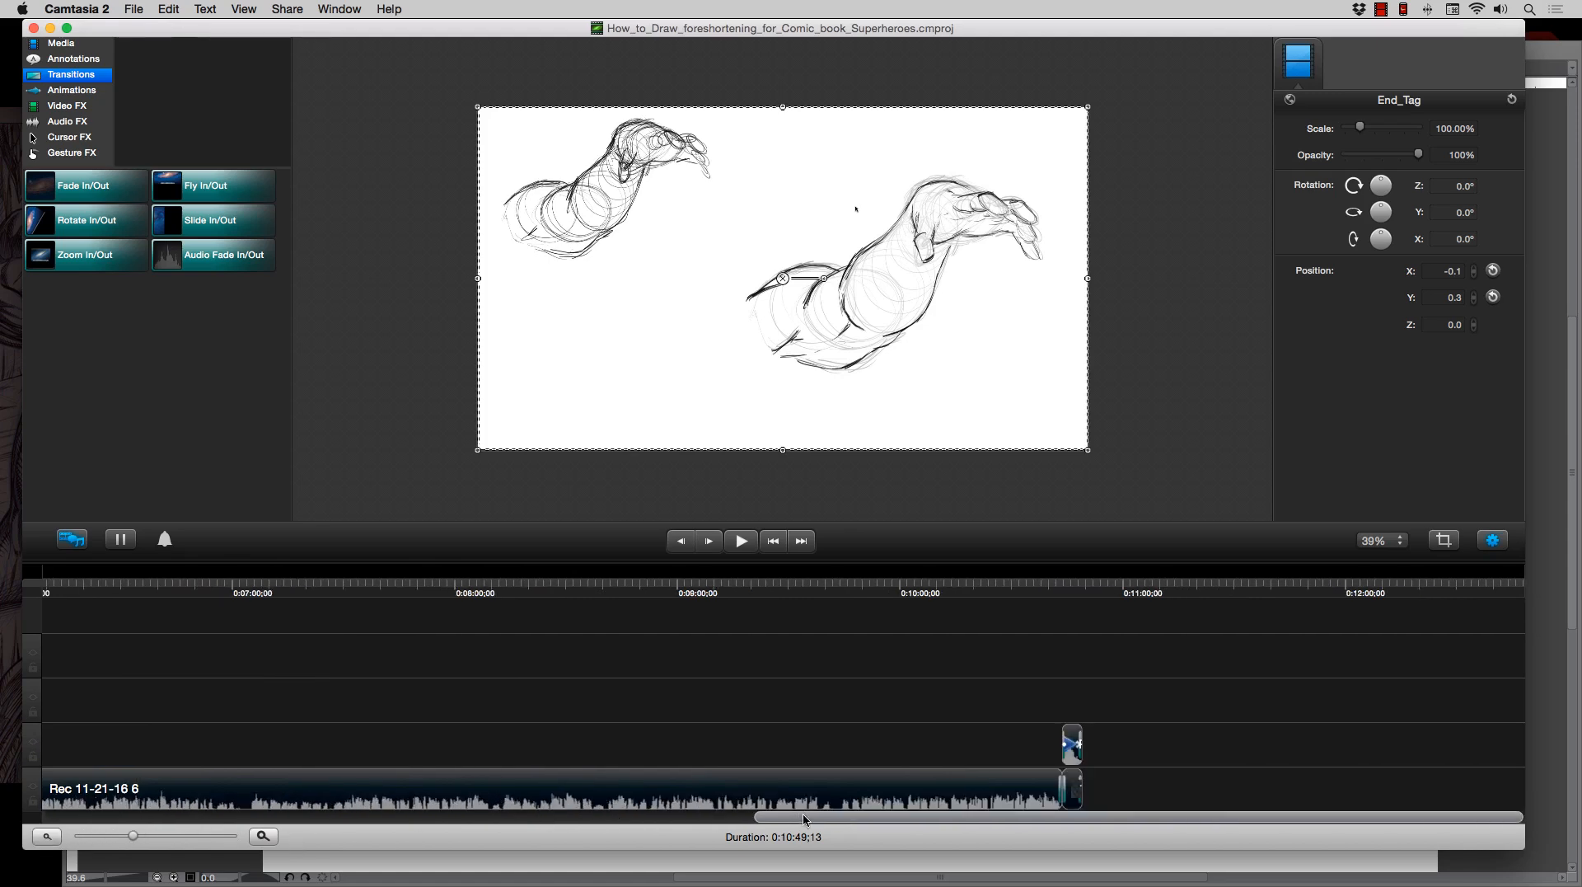
{"action": "scroll", "coordinate": [806, 820], "scroll_direction": "left", "scroll_amount": 10}
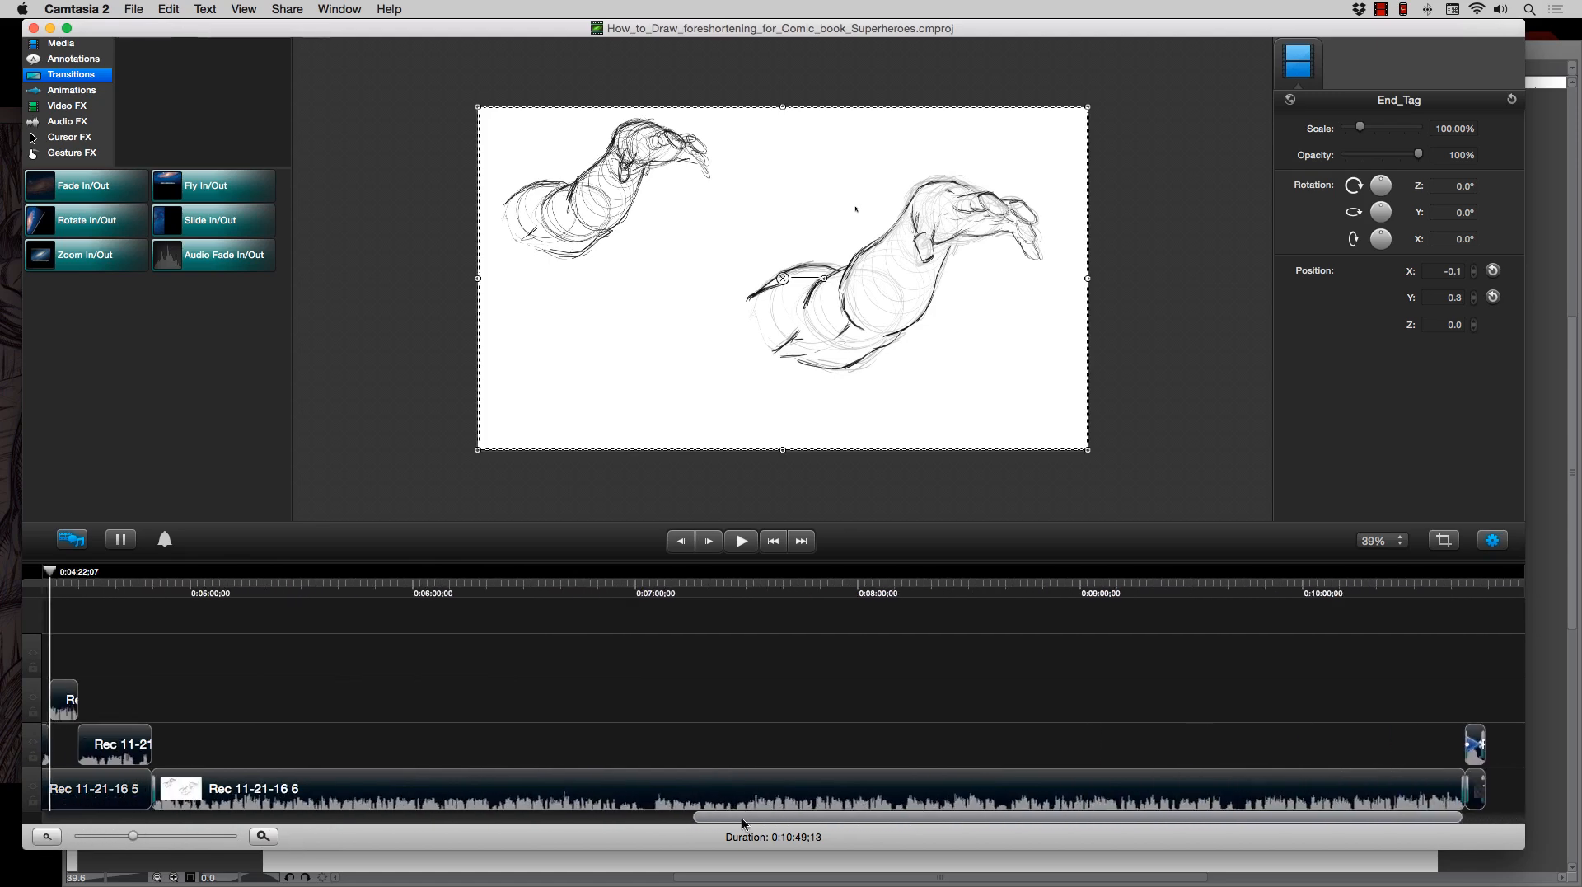
{"action": "left_click", "coordinate": [602, 790]}
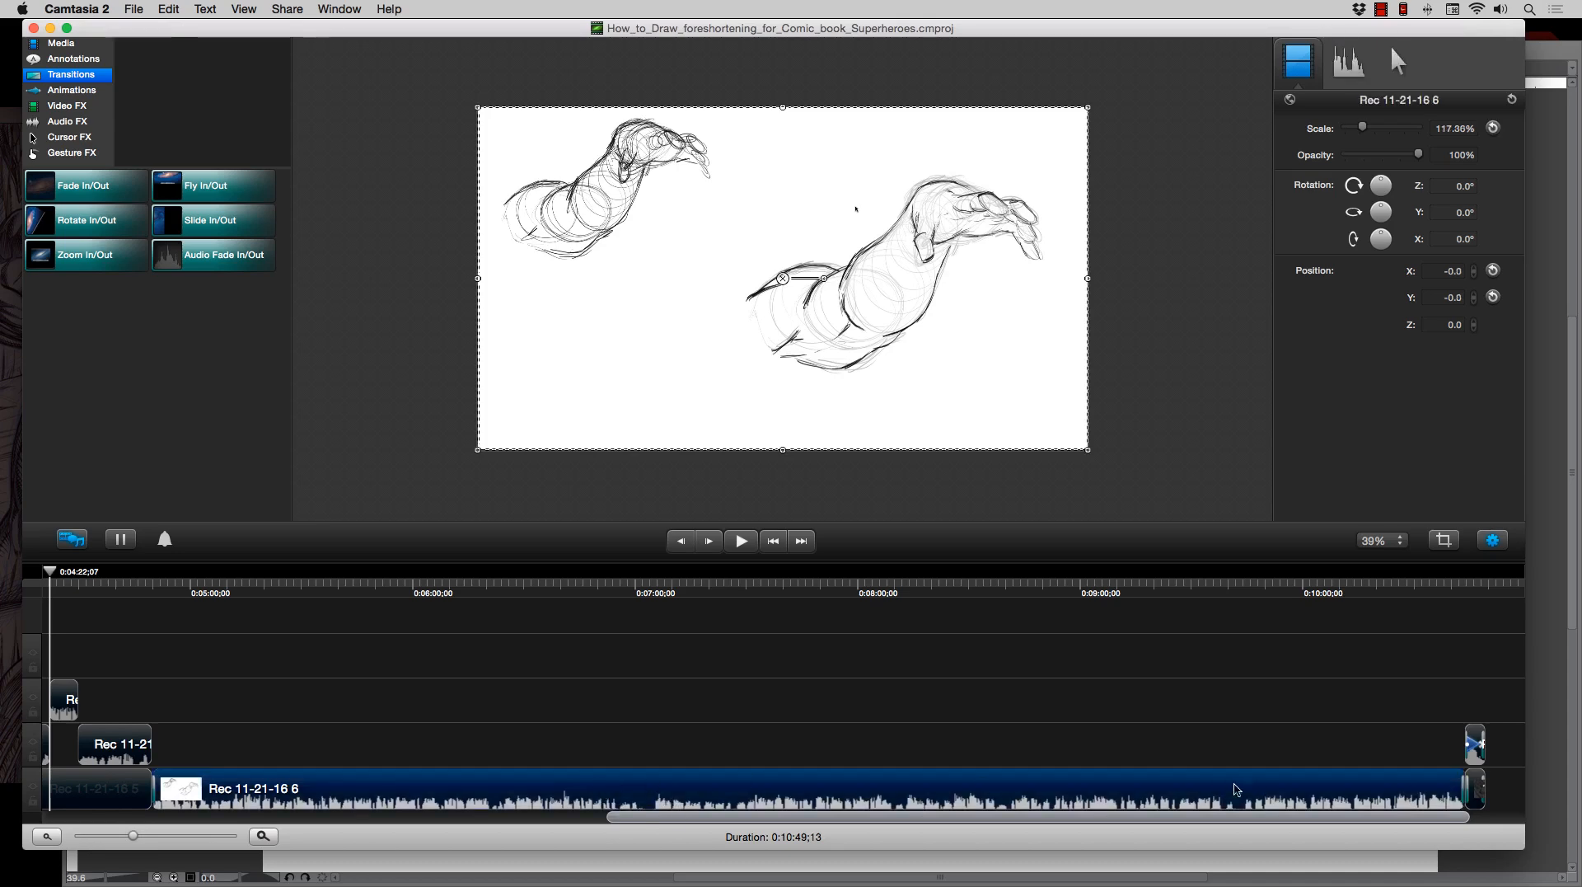
{"action": "right_click", "coordinate": [846, 791]}
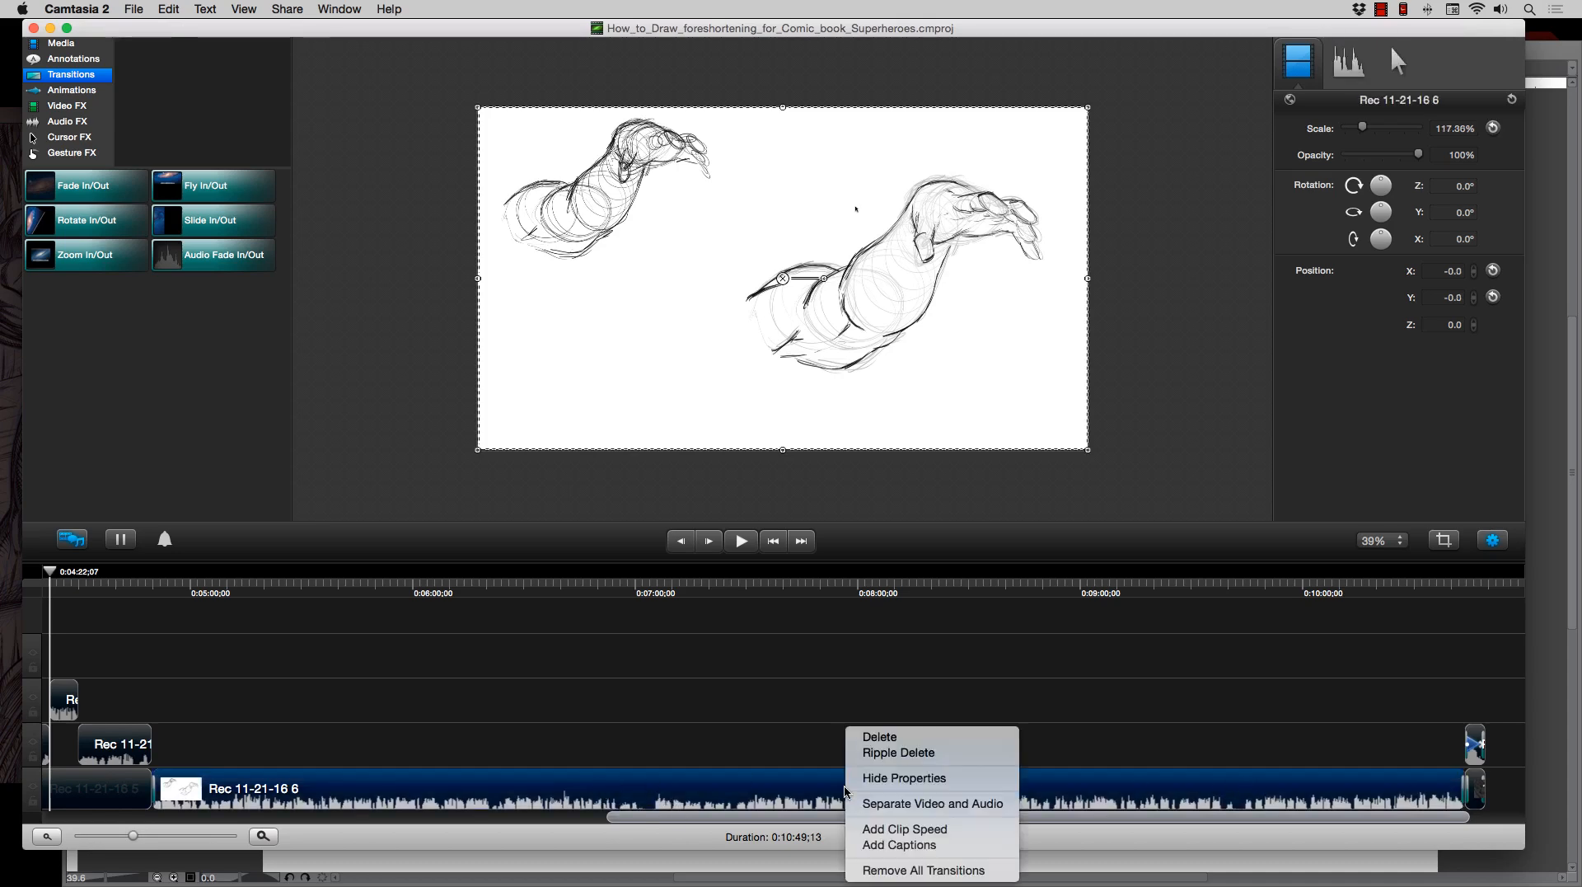
{"action": "left_click", "coordinate": [868, 804]}
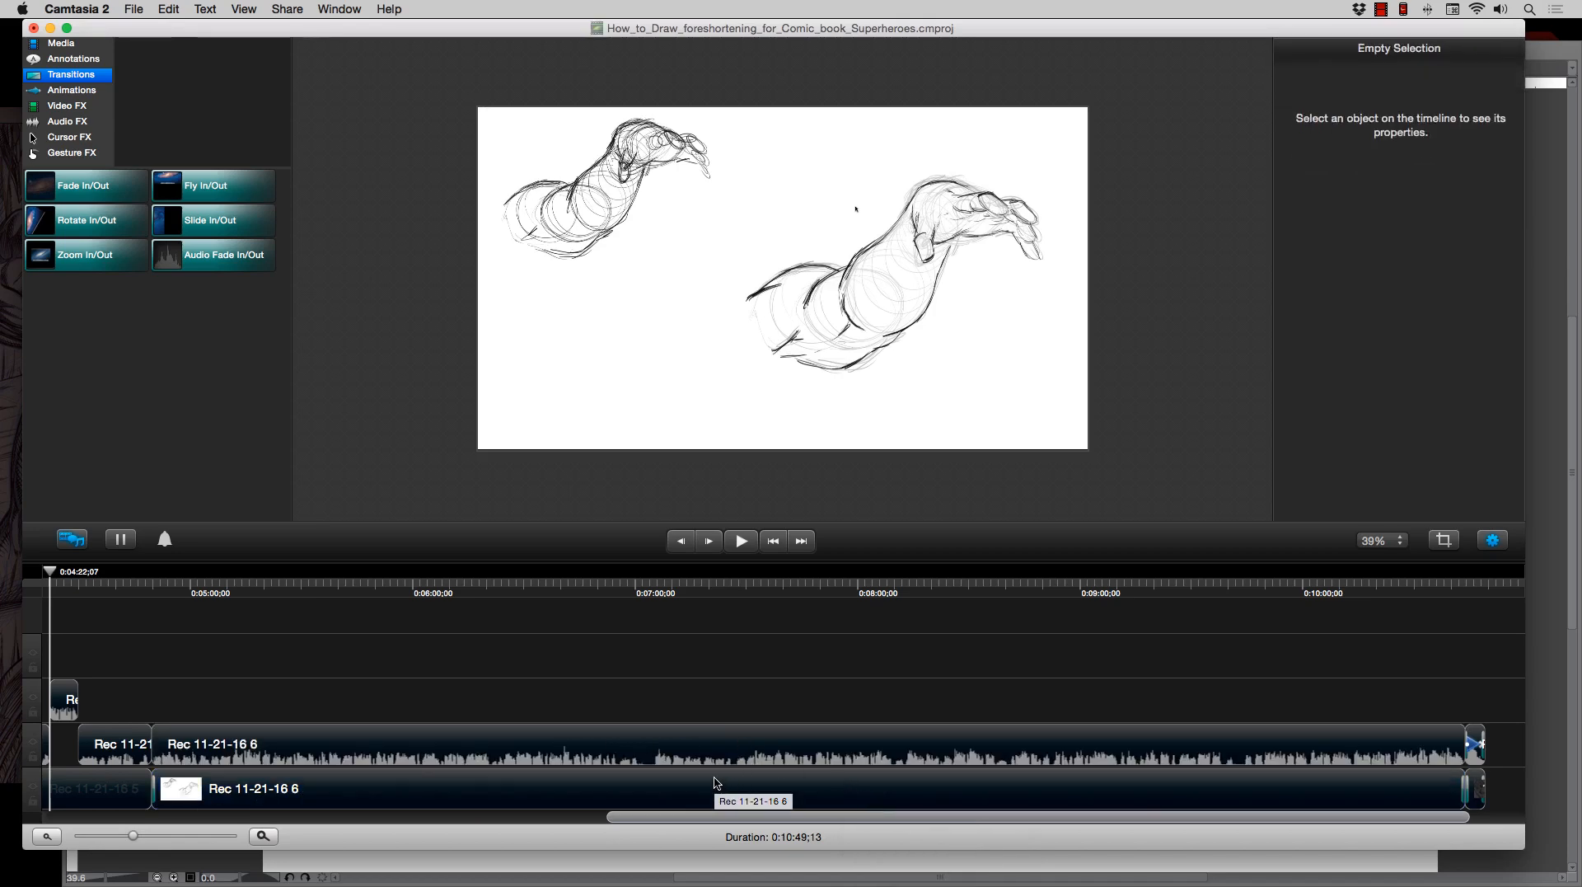
- Look through the available video effects, annotations and transitions, with the cut between the two main recordings in view
{"action": "scroll", "coordinate": [717, 785], "scroll_direction": "left", "scroll_amount": 1}
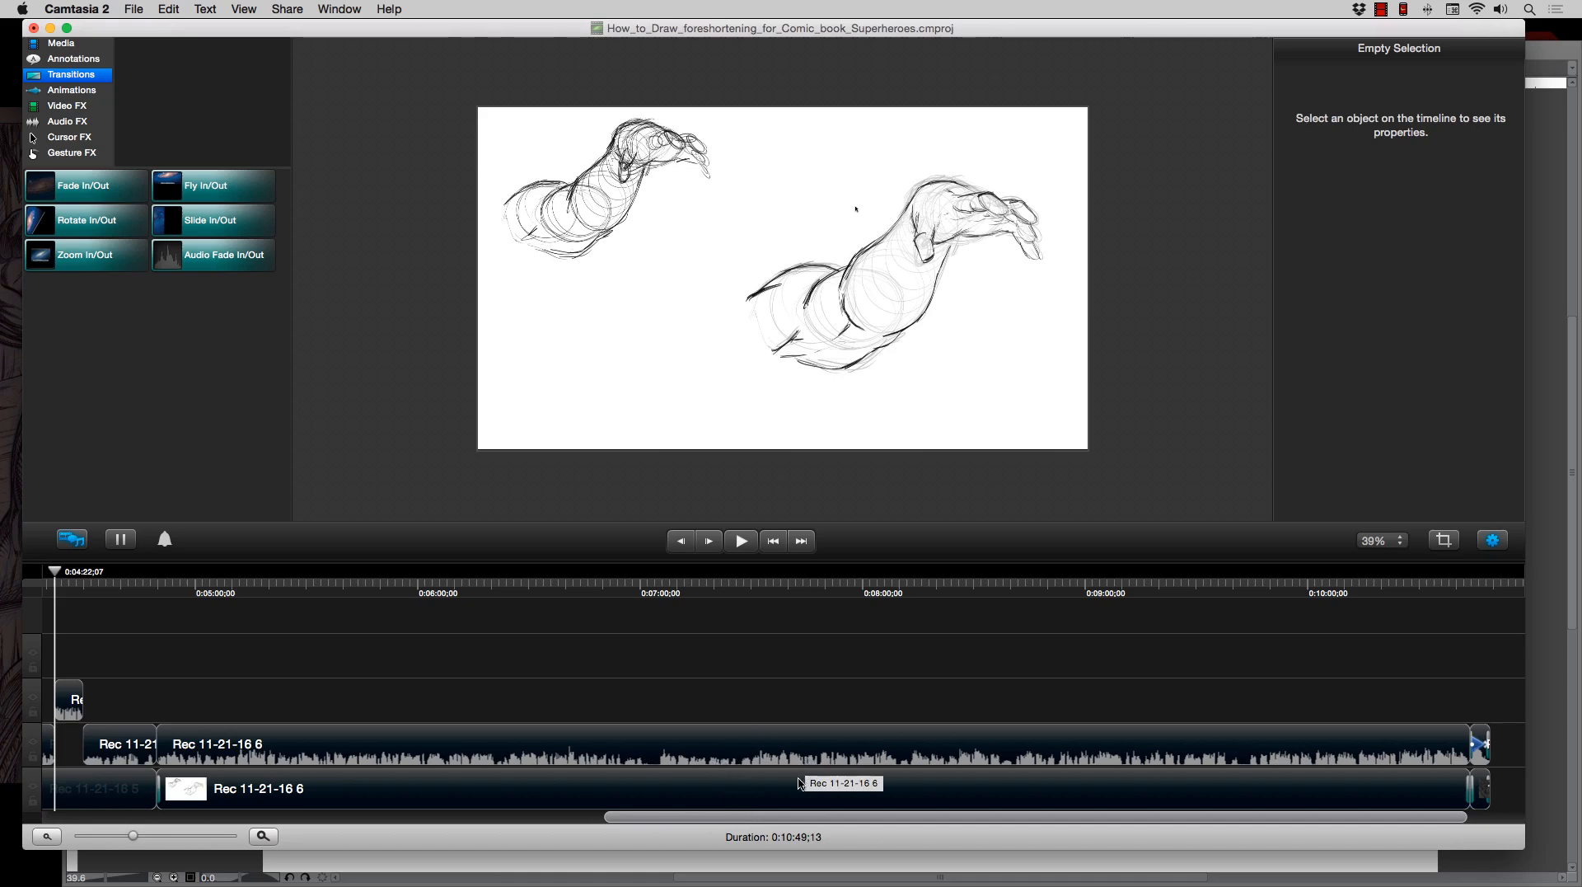
{"action": "left_click_drag", "start_coordinate": [762, 818], "coordinate": [481, 812]}
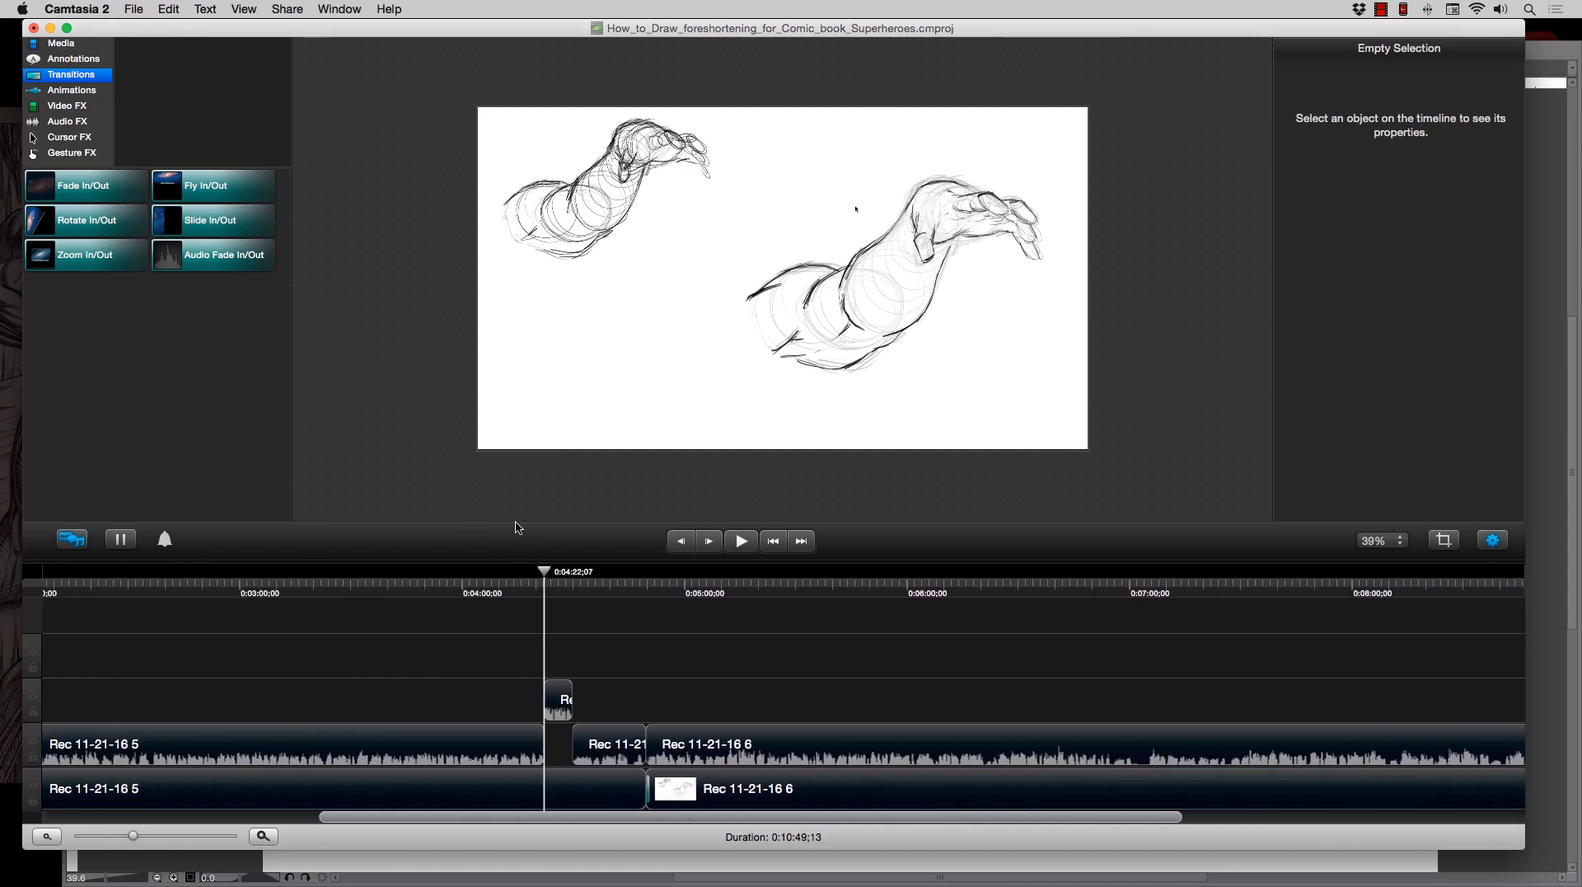
{"action": "left_click", "coordinate": [59, 107]}
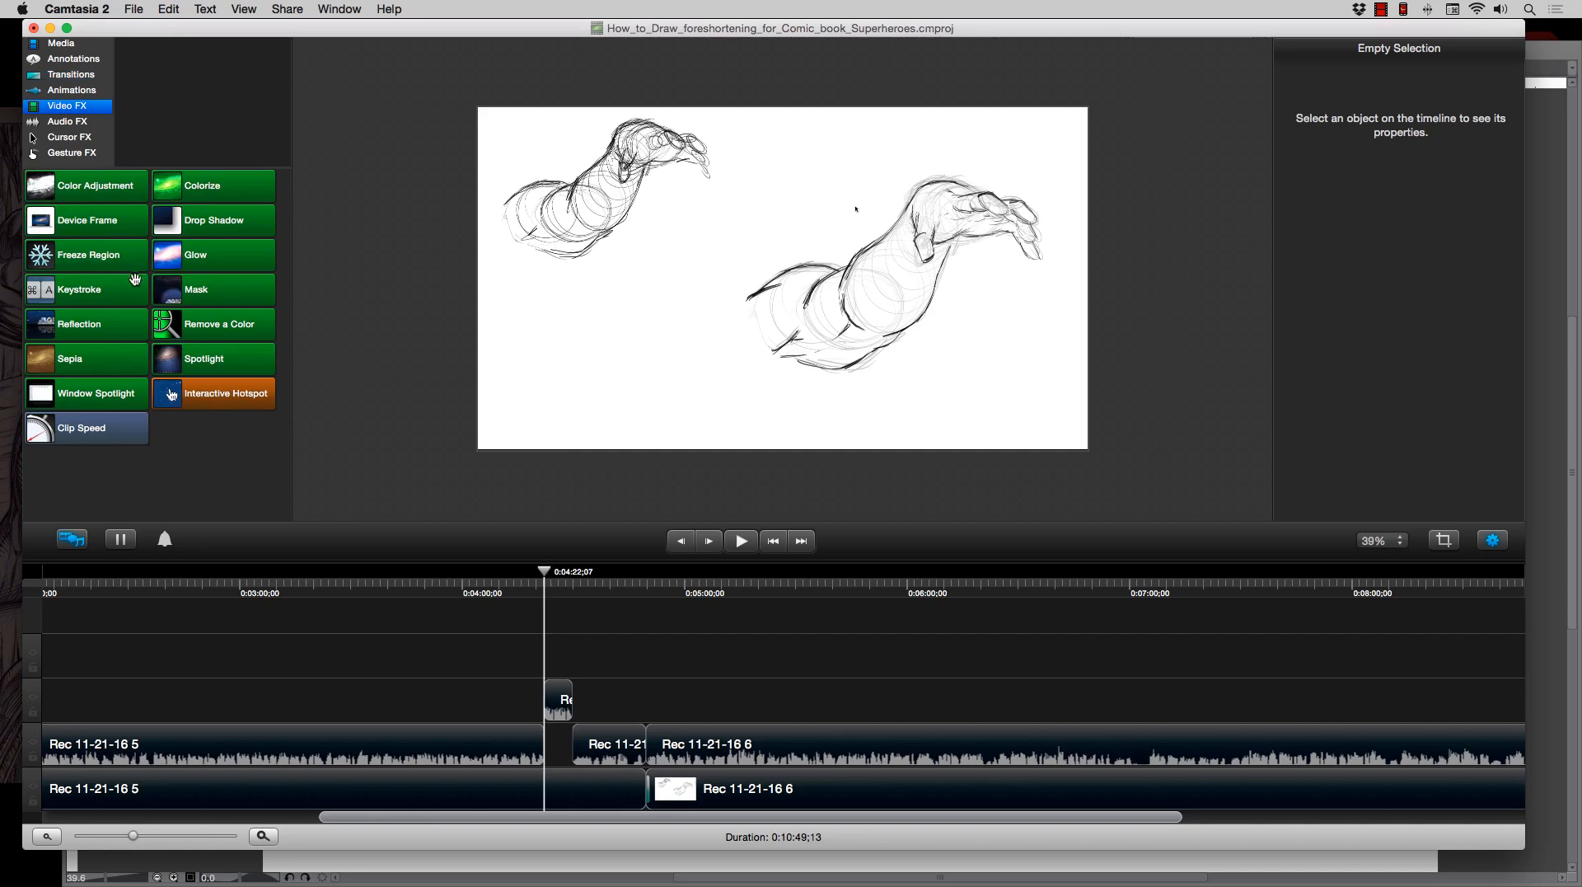
{"action": "left_click", "coordinate": [74, 62]}
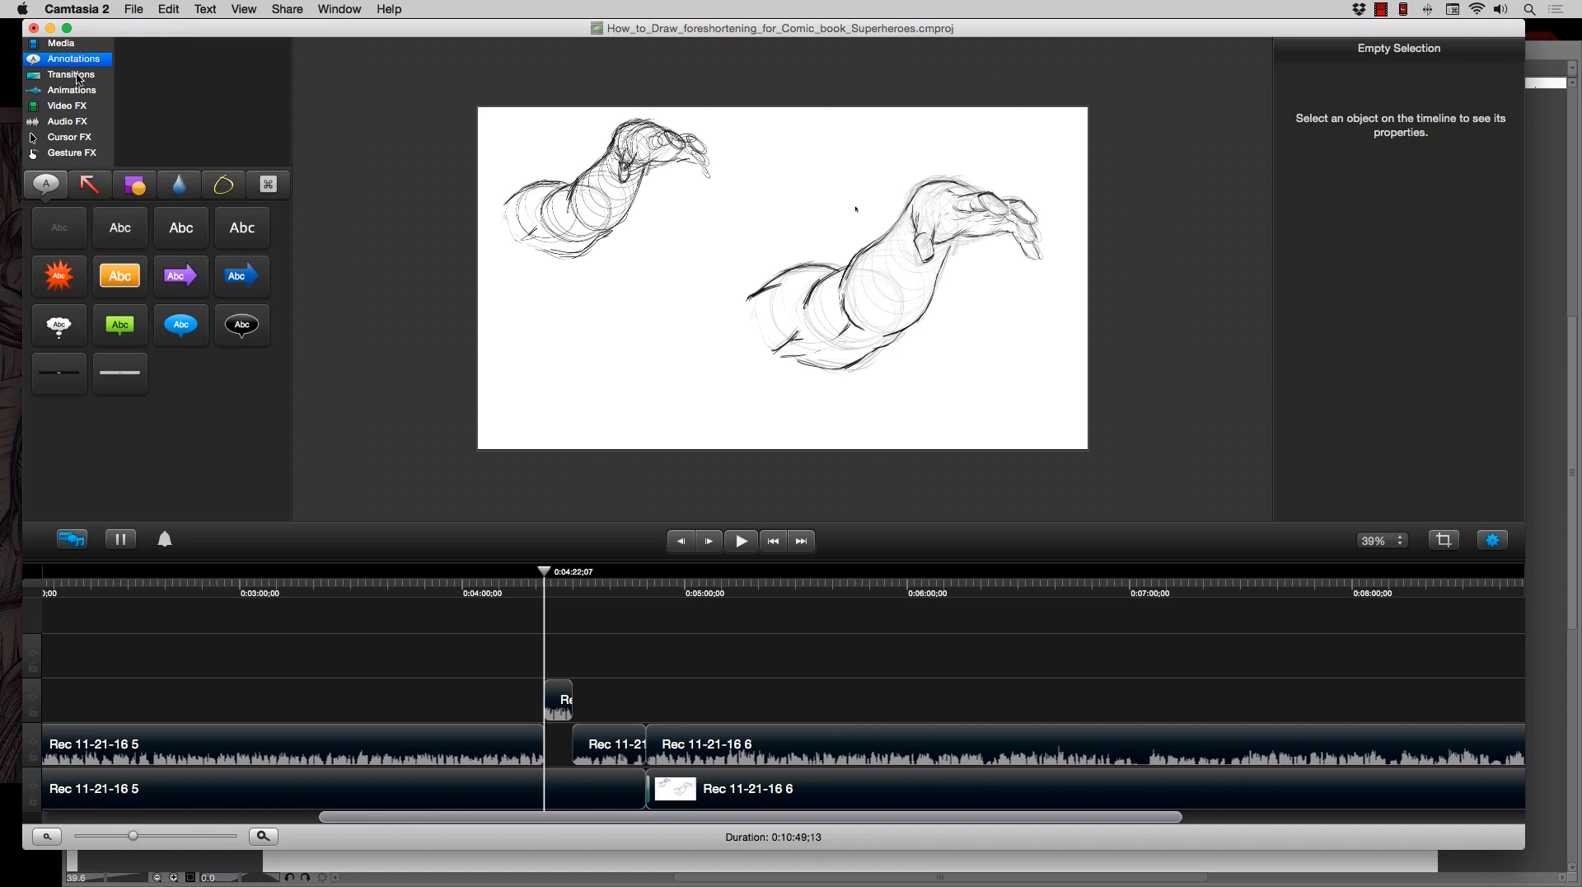
{"action": "left_click", "coordinate": [77, 77]}
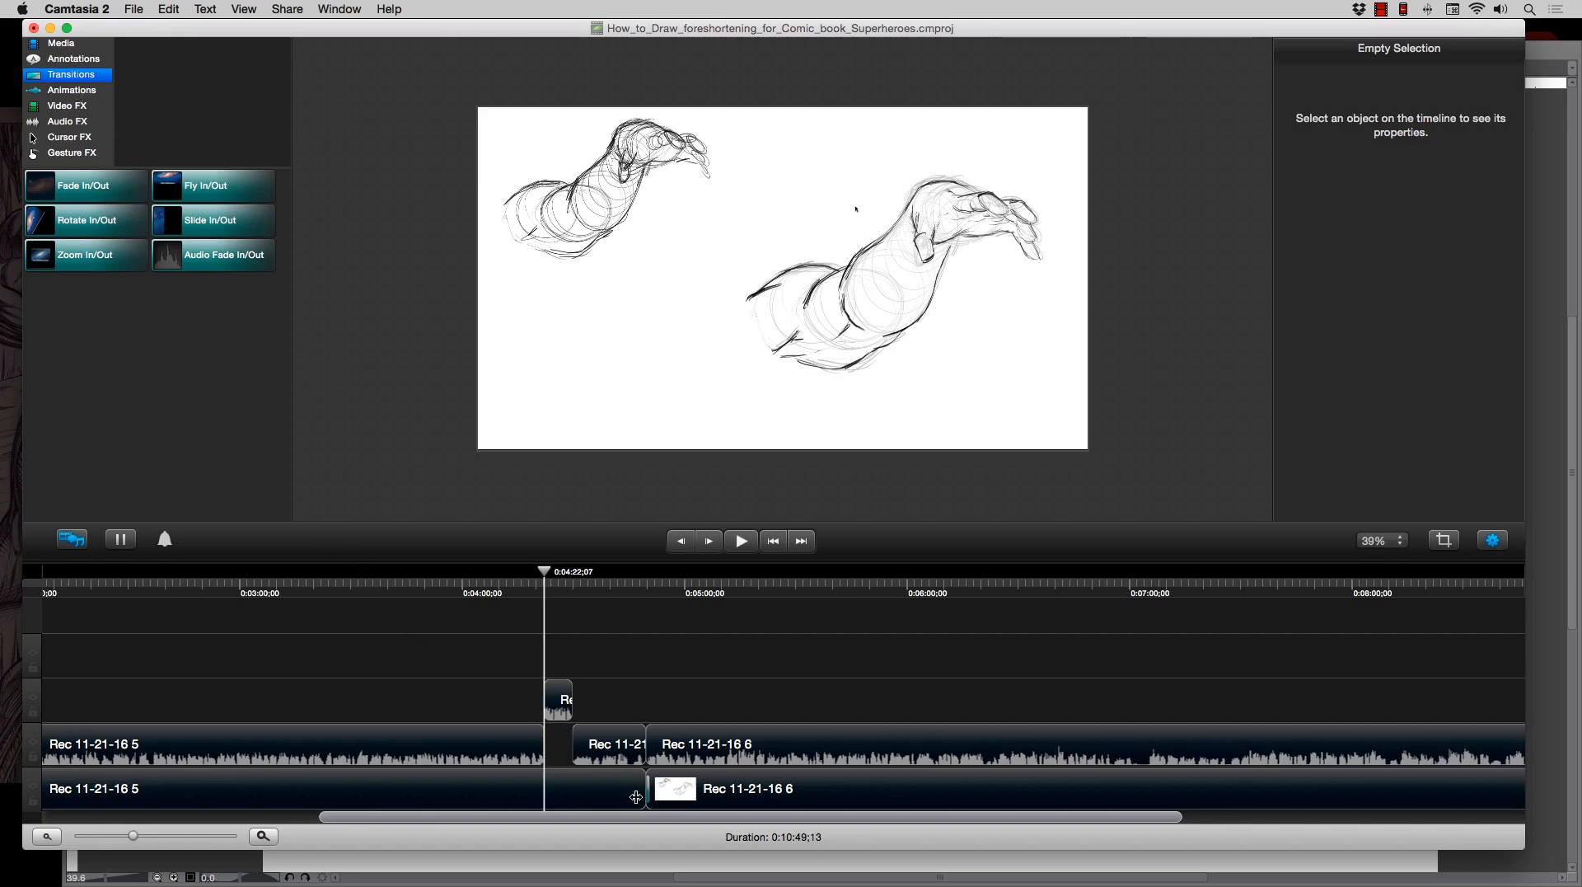
- Review the project file commands and the recorder's stop, pause and start-over commands, with the start of the timeline in view
{"action": "left_click_drag", "start_coordinate": [631, 819], "coordinate": [355, 818]}
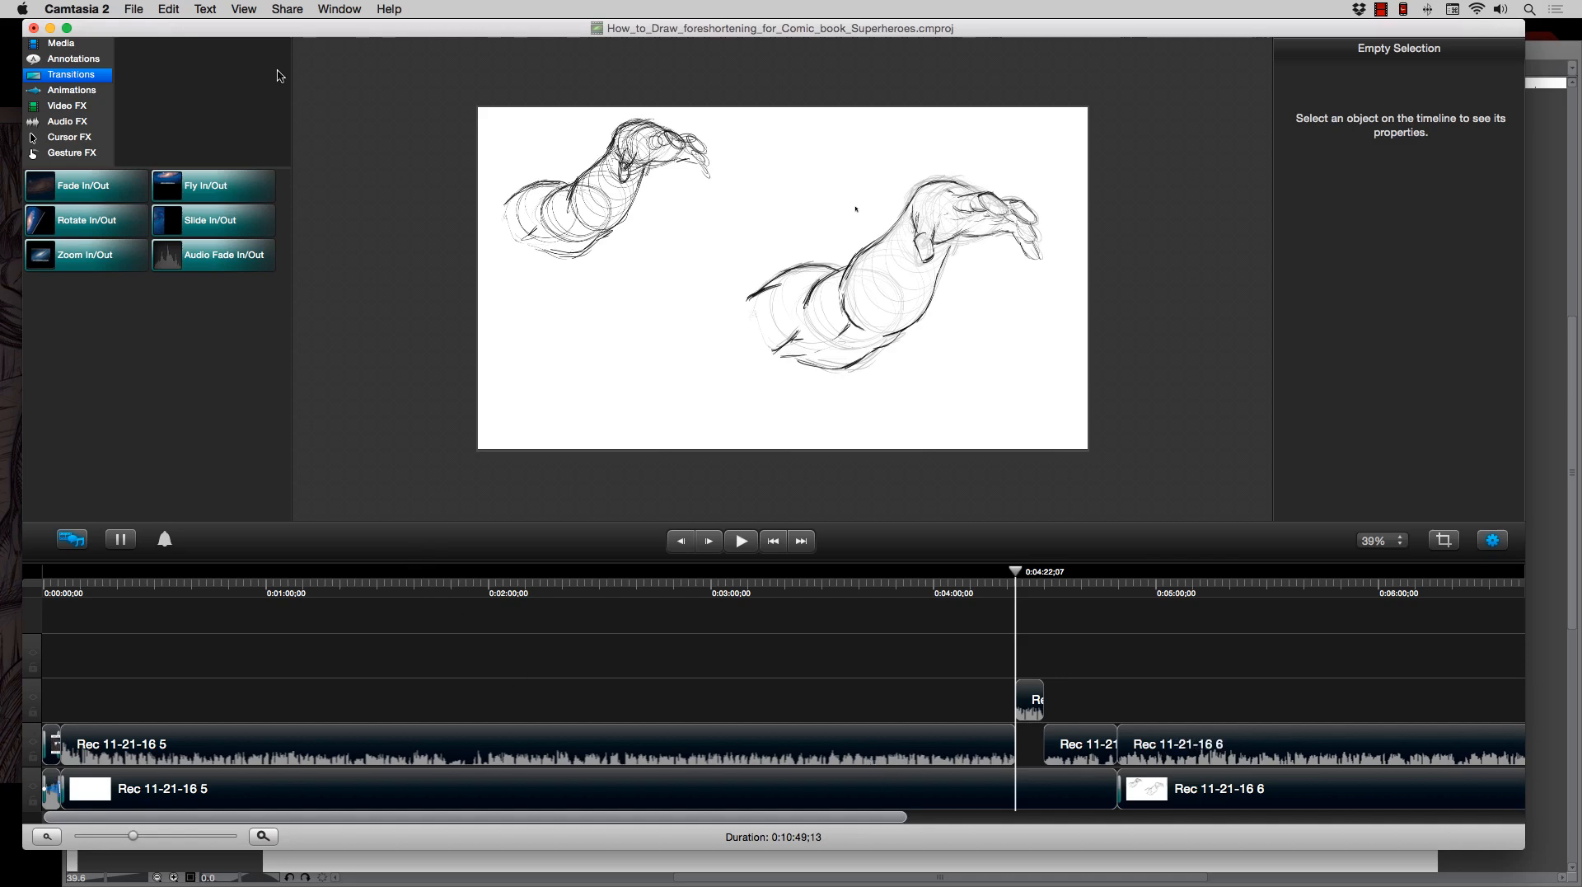
{"action": "left_click", "coordinate": [134, 10]}
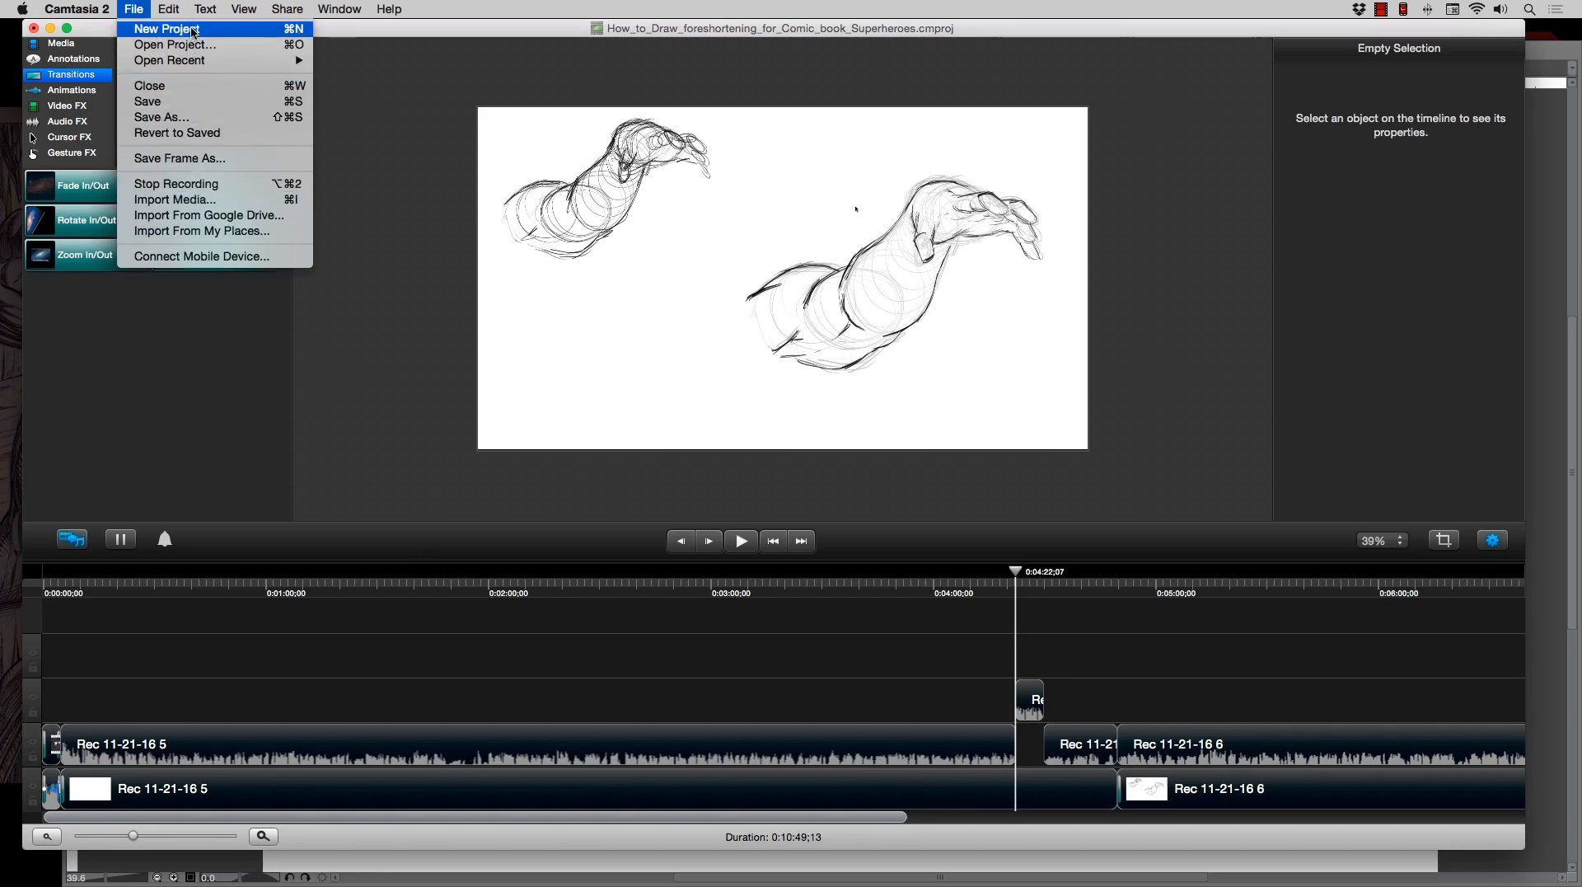
{"action": "left_click", "coordinate": [193, 184]}
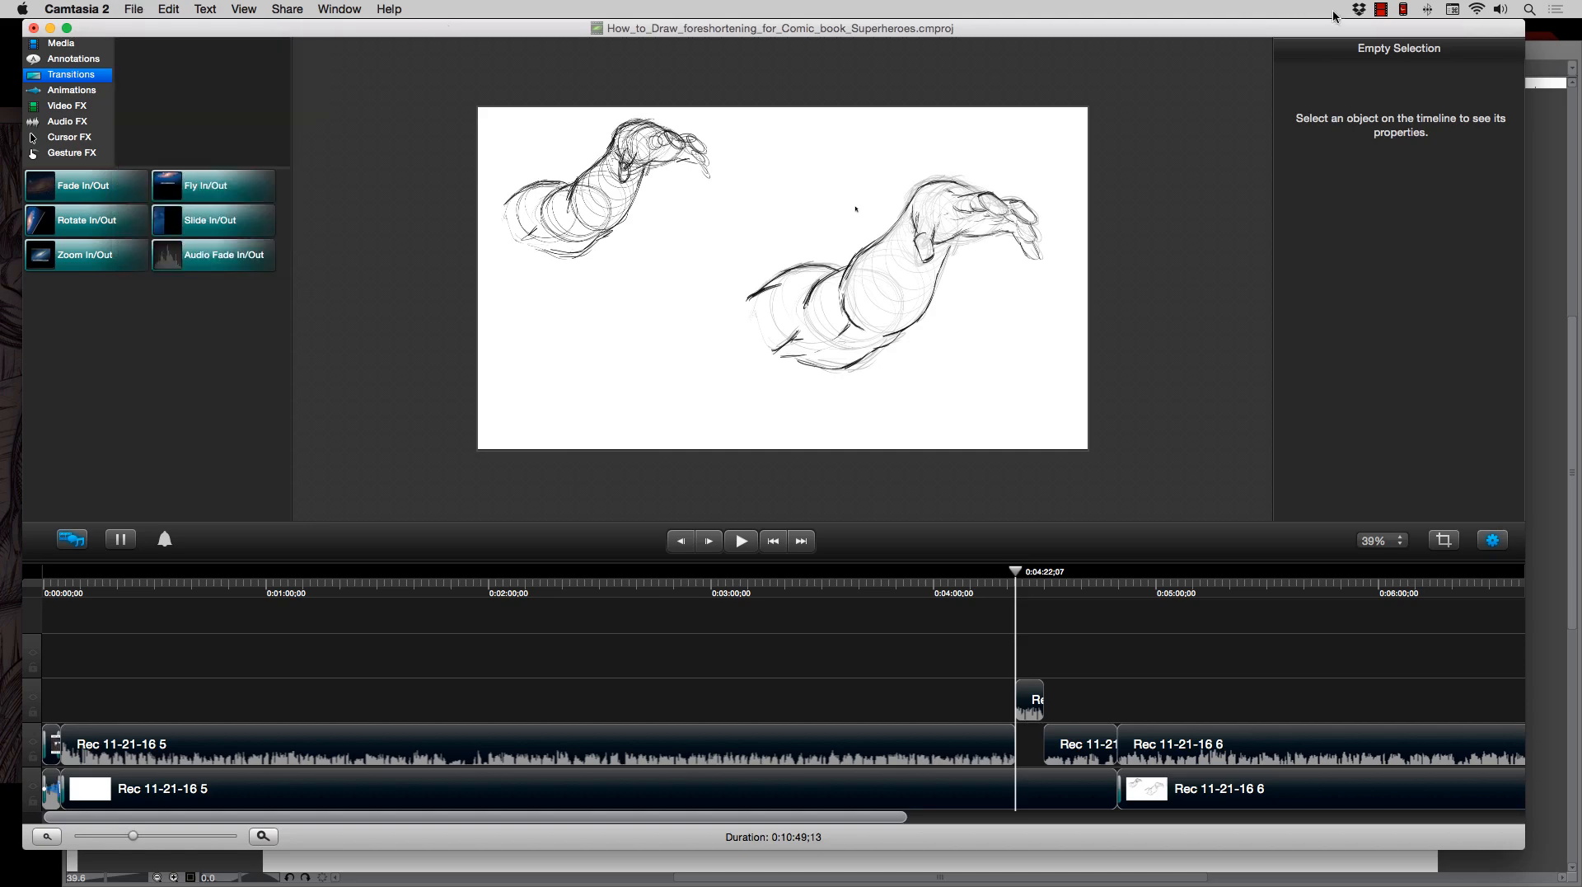
{"action": "left_click", "coordinate": [1382, 10]}
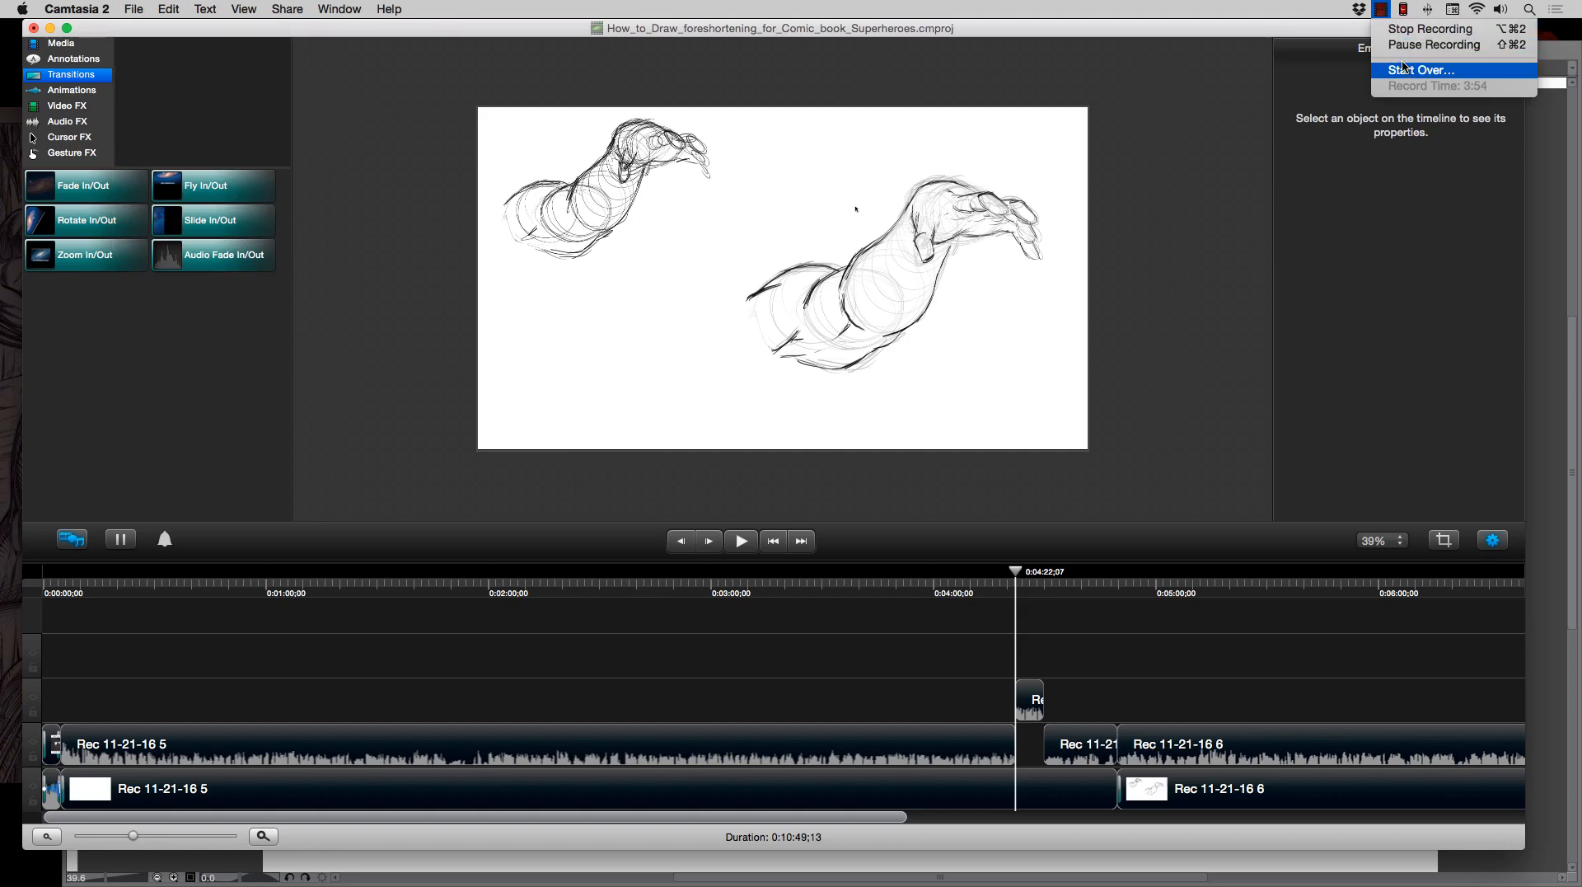
{"action": "left_click", "coordinate": [1300, 35]}
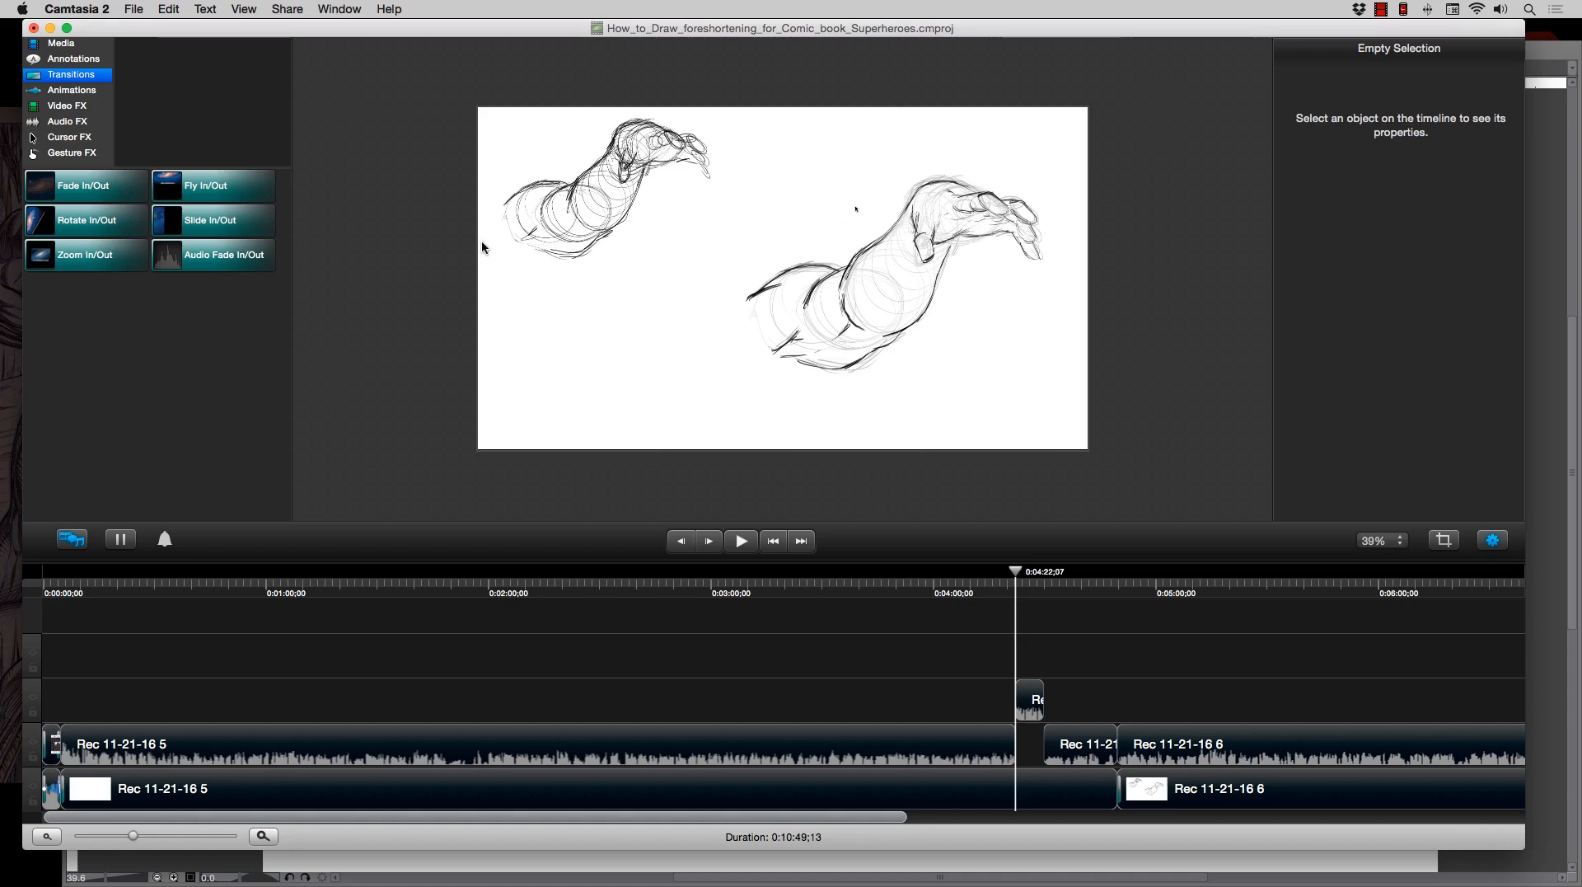
- Review the canvas adjustment settings for preset, width, height and color, and close them without applying anything
{"action": "right_click", "coordinate": [404, 255]}
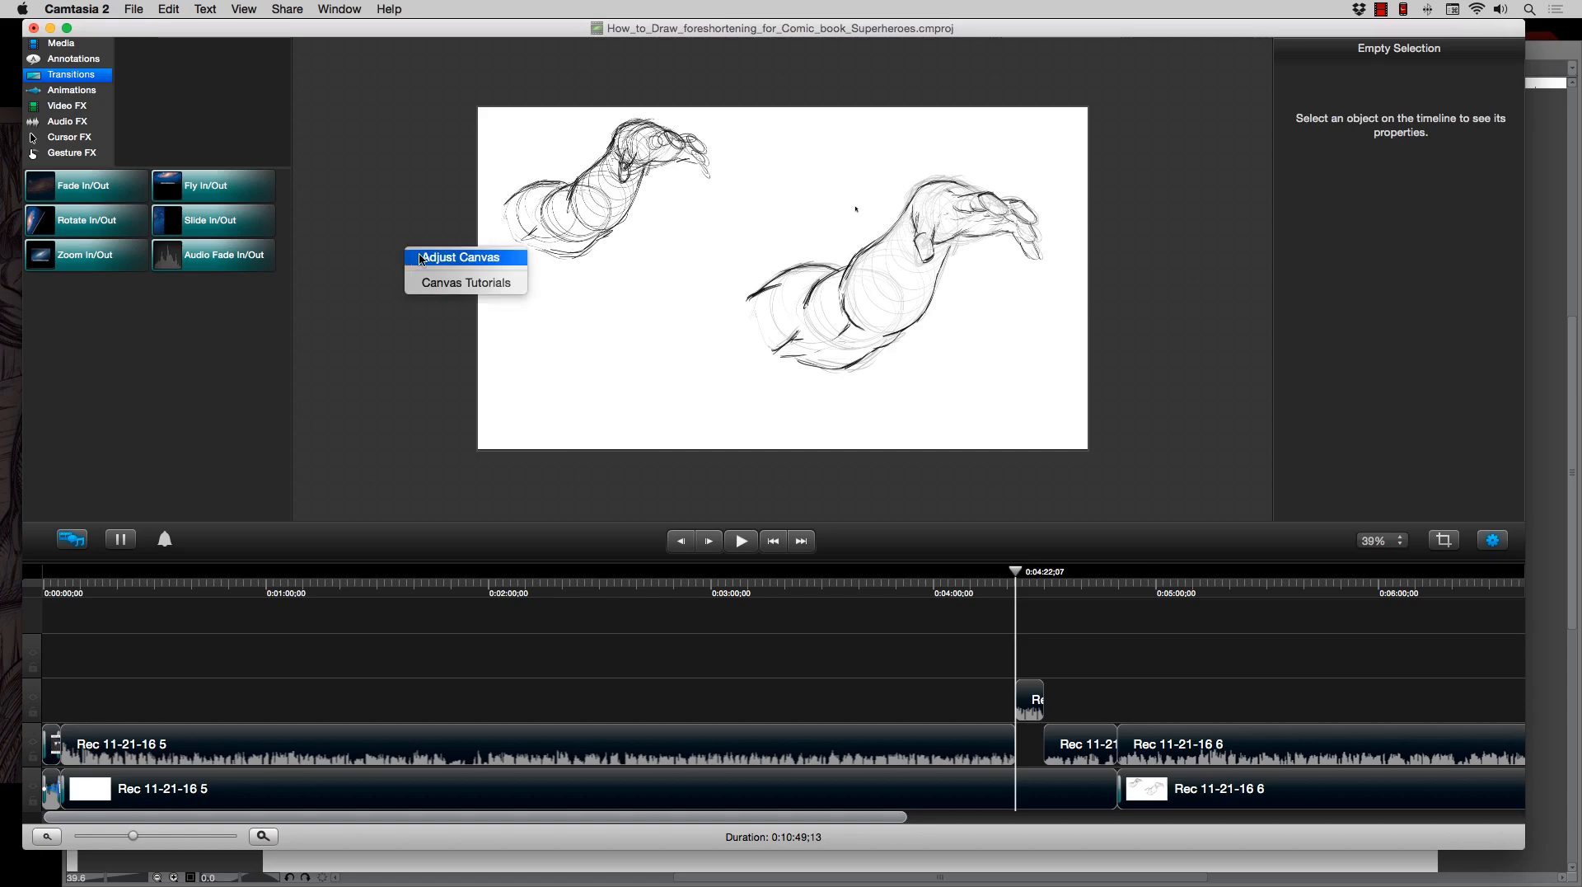
{"action": "left_click", "coordinate": [421, 258]}
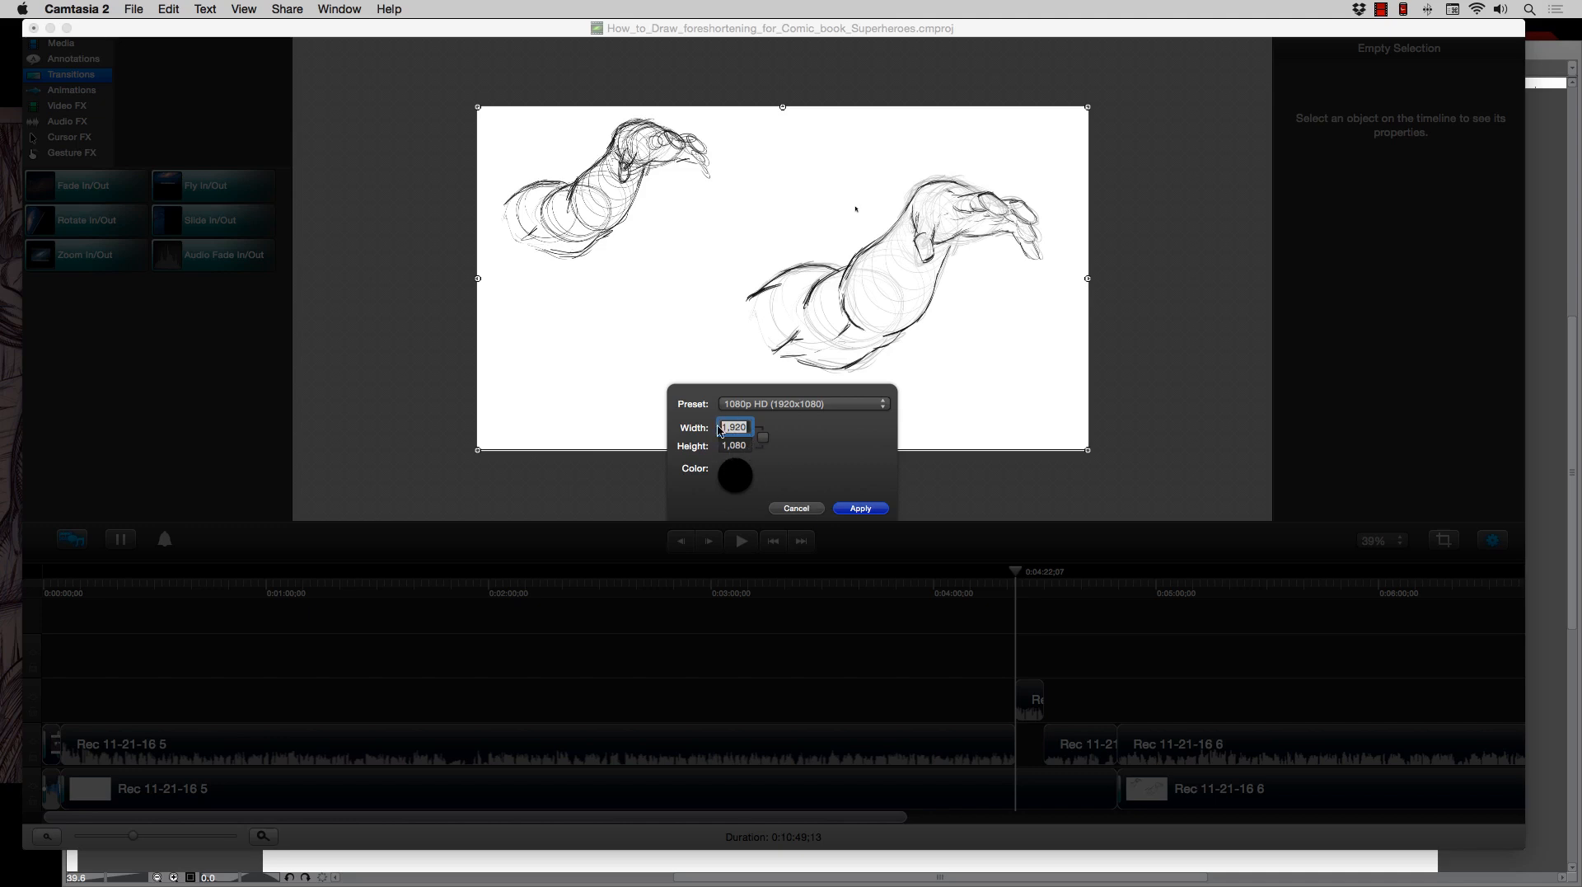
{"action": "left_click", "coordinate": [797, 508]}
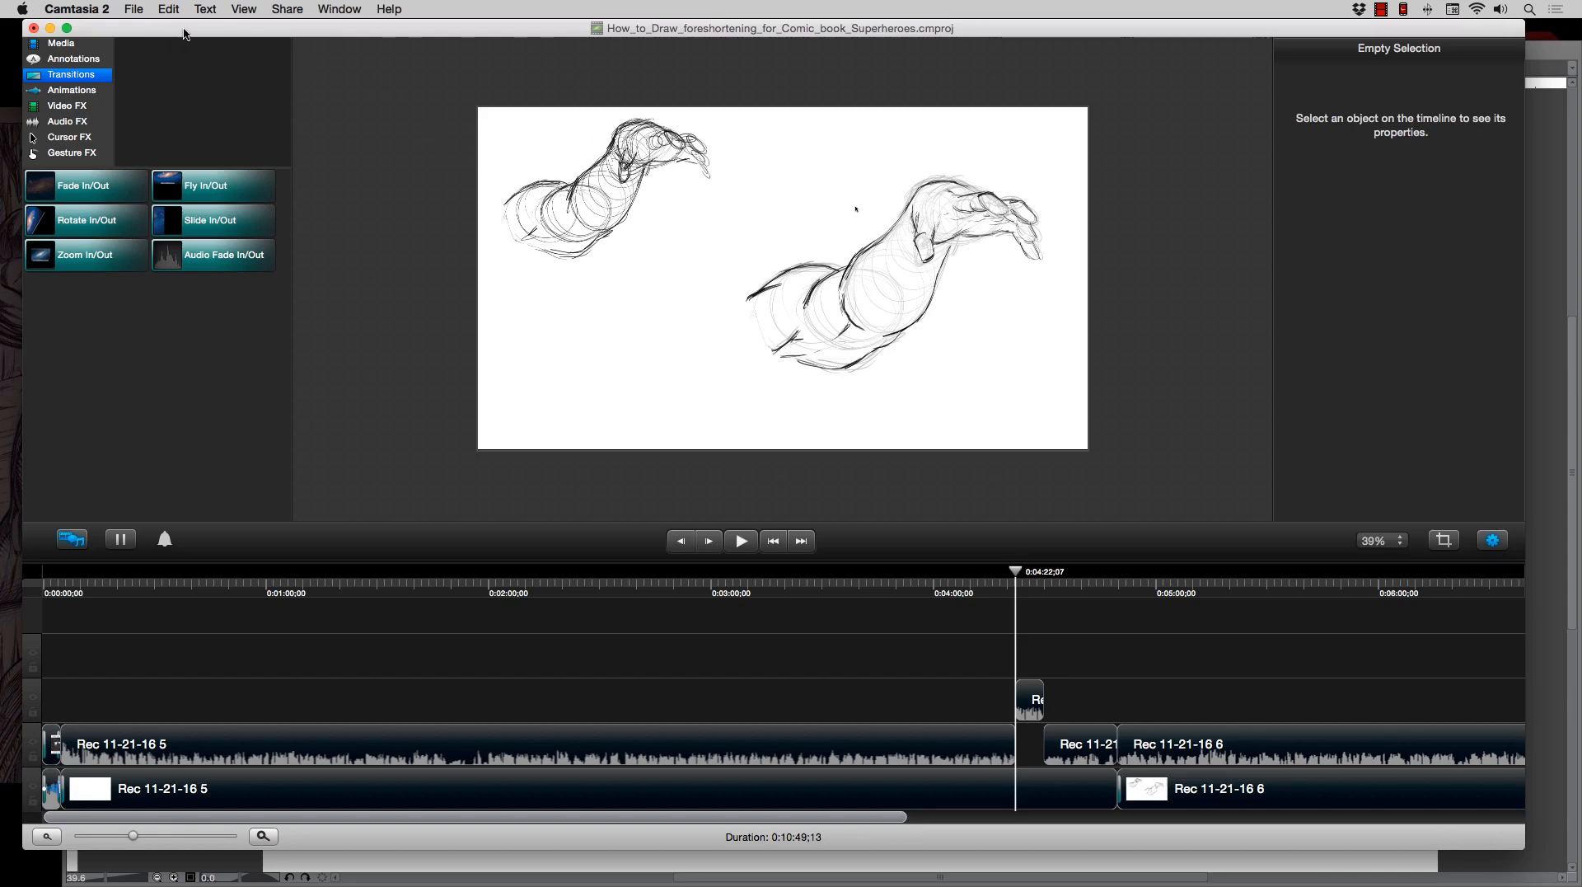
{"action": "left_click_drag", "start_coordinate": [184, 33], "coordinate": [175, 33]}
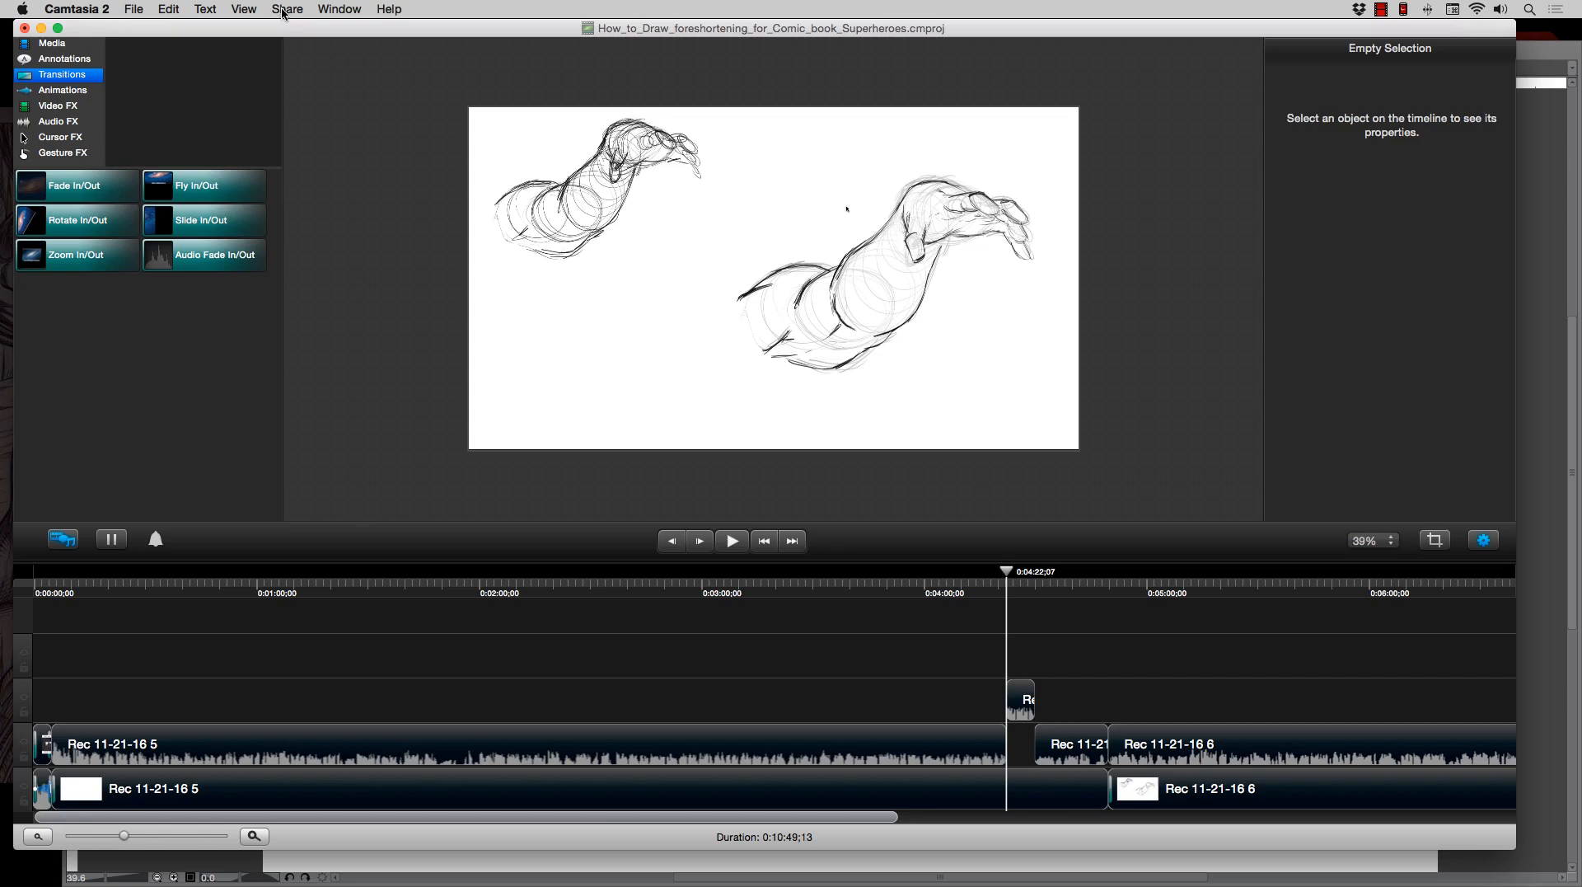
- Look through the sharing and export options in the Untitled project and view an earlier part of the Rec 11-25-16 clip
{"action": "left_click", "coordinate": [132, 12]}
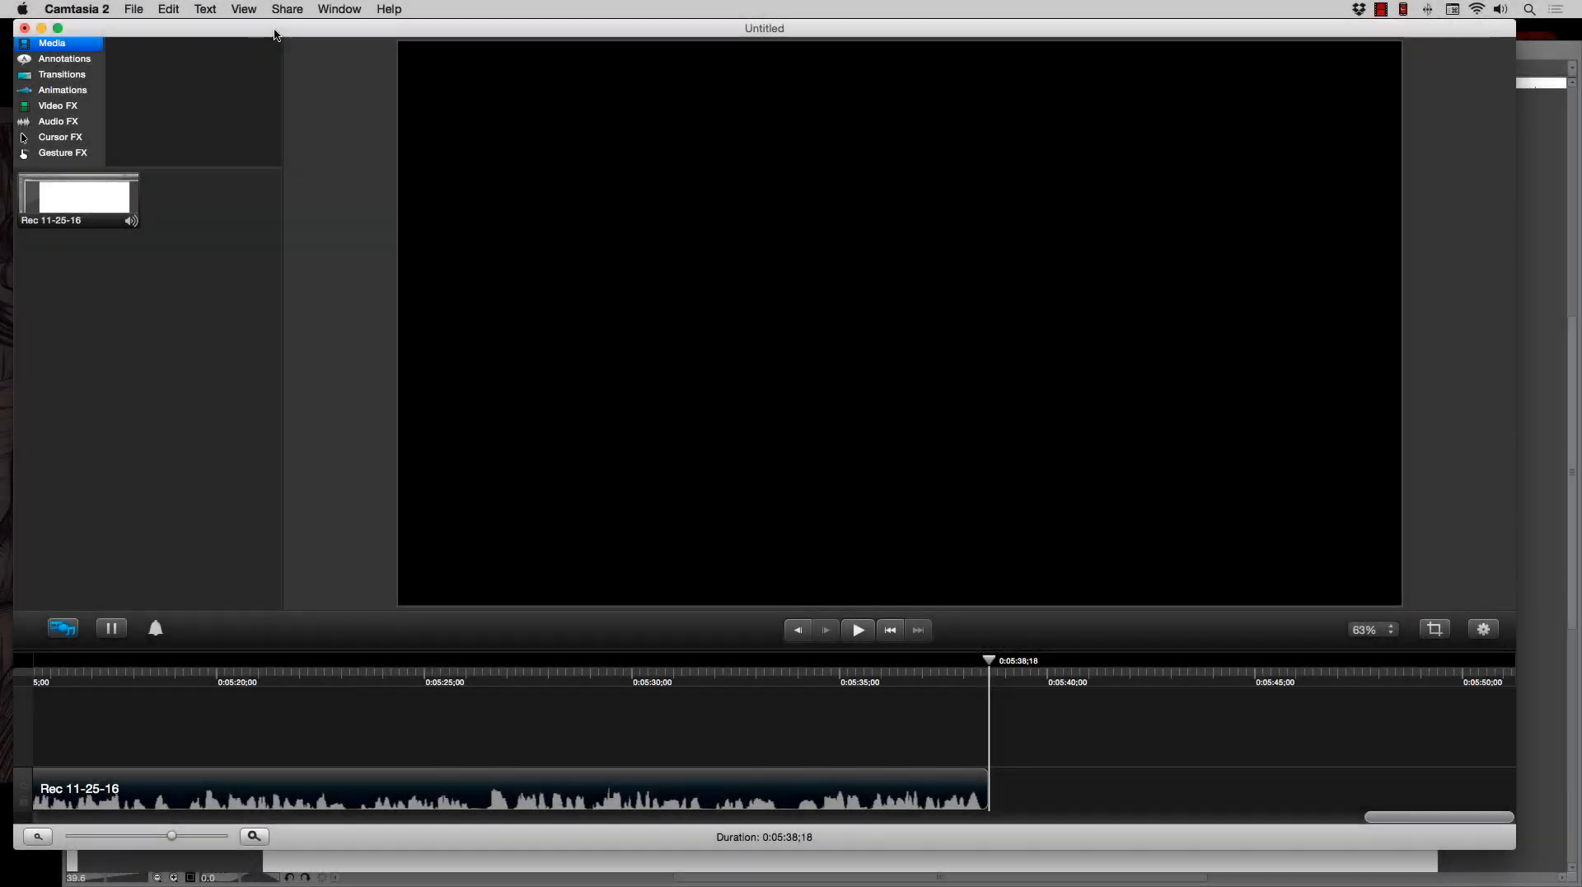
{"action": "left_click", "coordinate": [288, 10]}
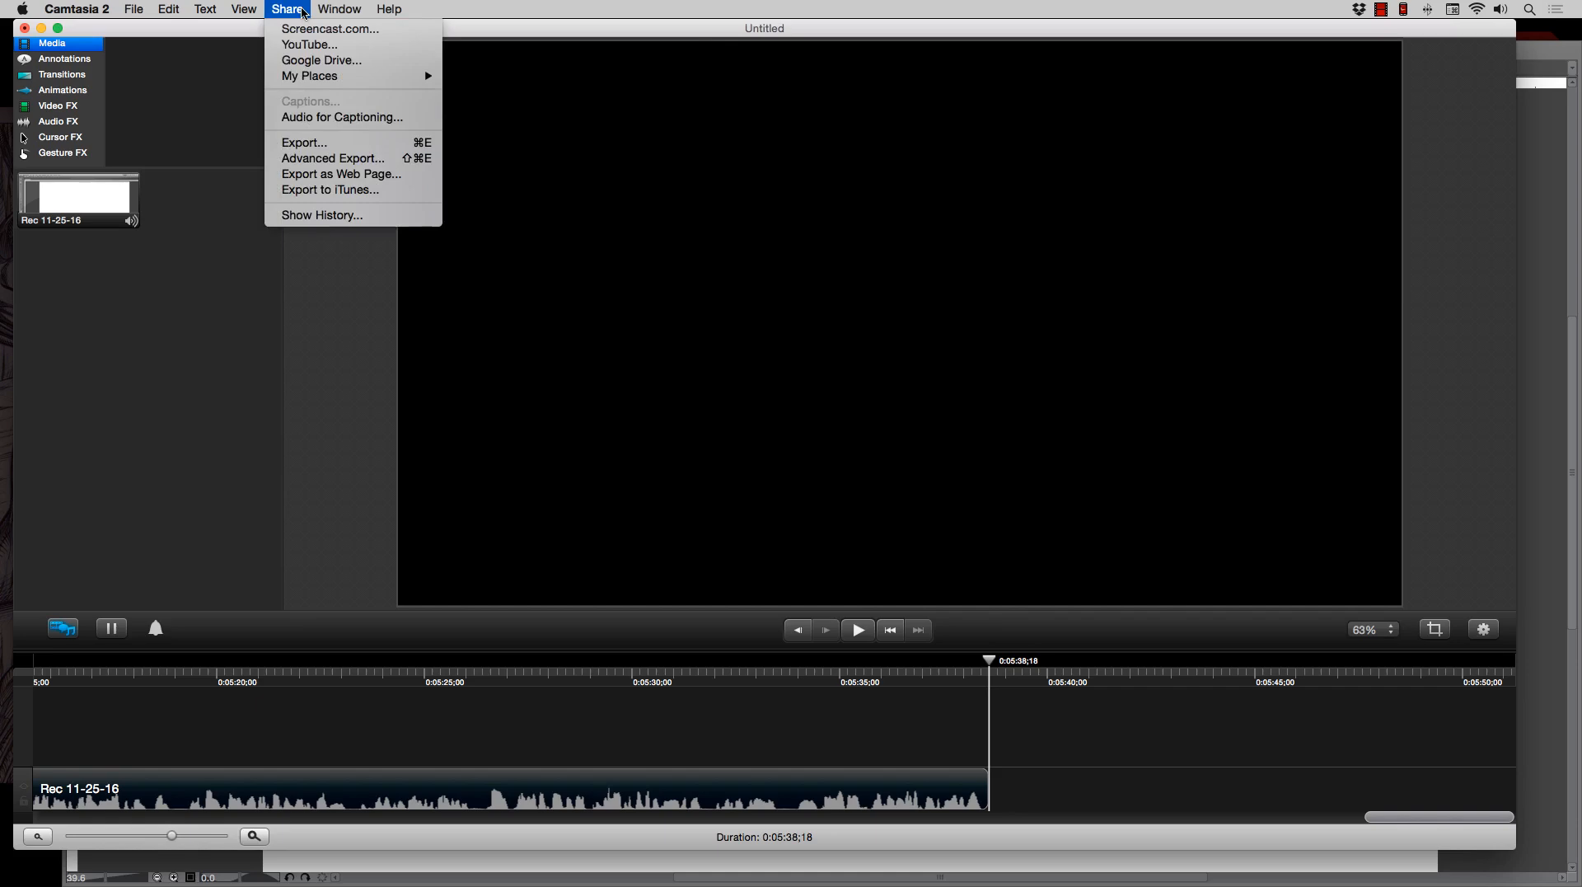
{"action": "left_click", "coordinate": [322, 269]}
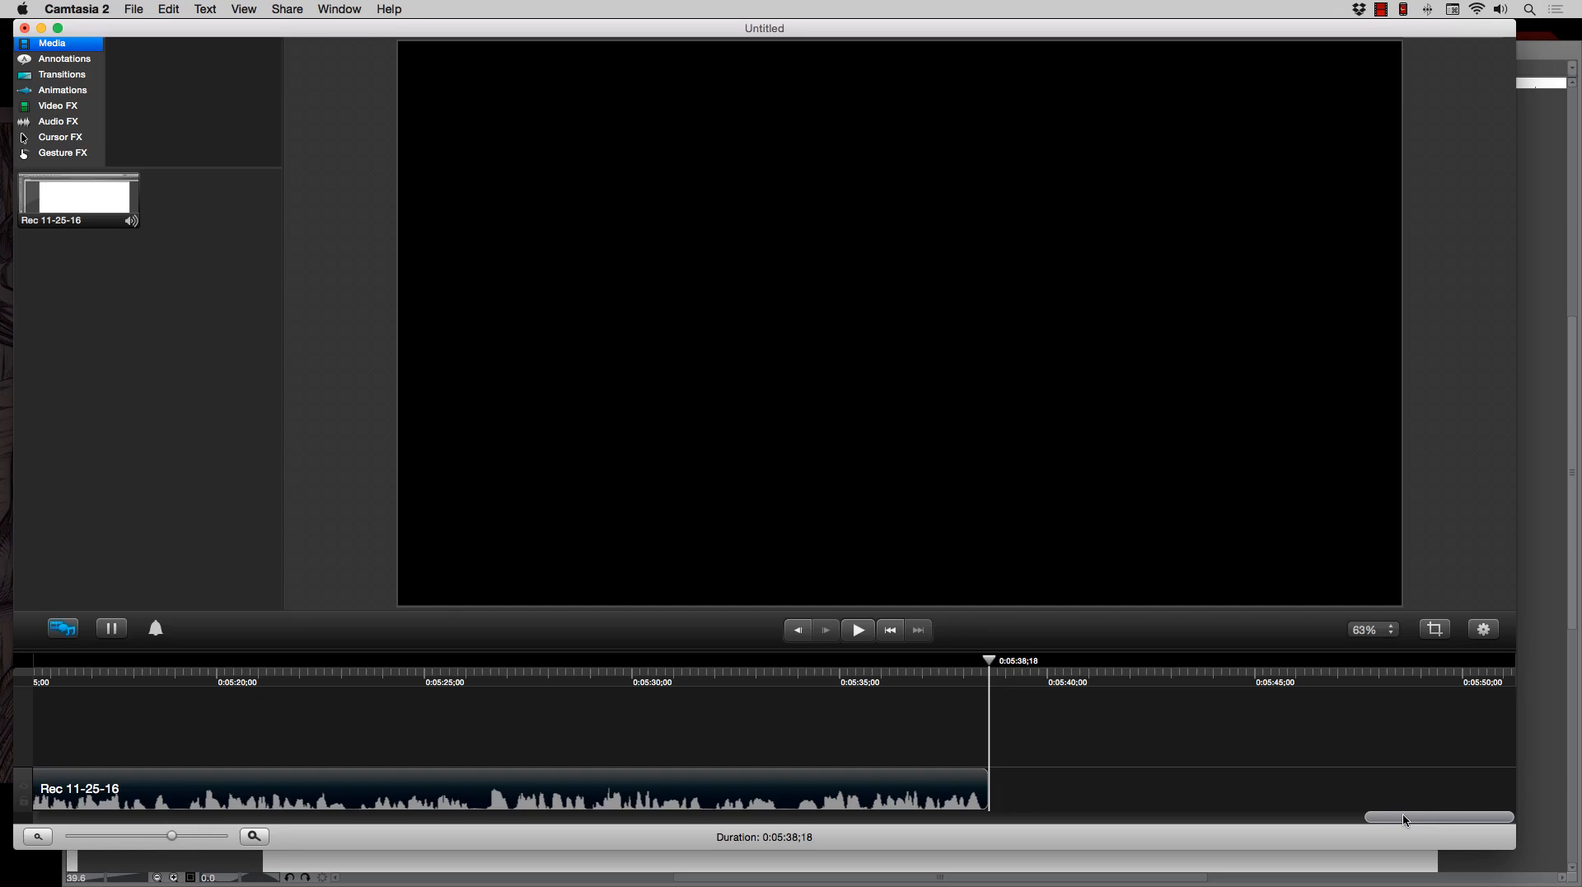
{"action": "left_click_drag", "start_coordinate": [1406, 821], "coordinate": [1302, 821]}
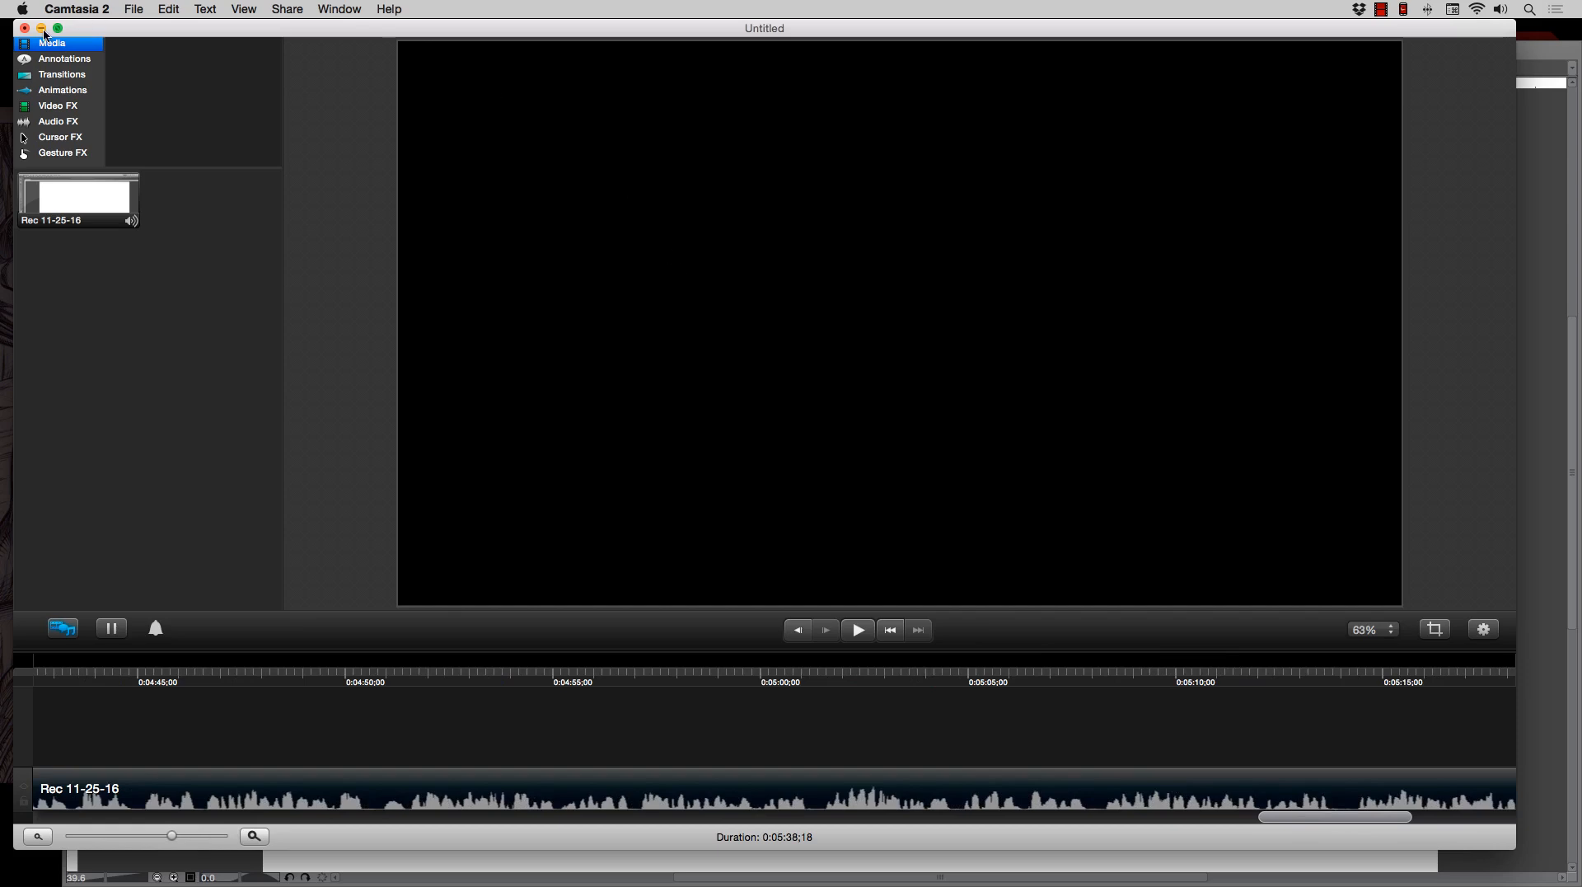
- Switch to the blank canvas in Manga Studio, choose a freehand drawing tool and set the main color to black (000000)
{"action": "left_click", "coordinate": [42, 29]}
{"action": "left_click", "coordinate": [202, 209]}
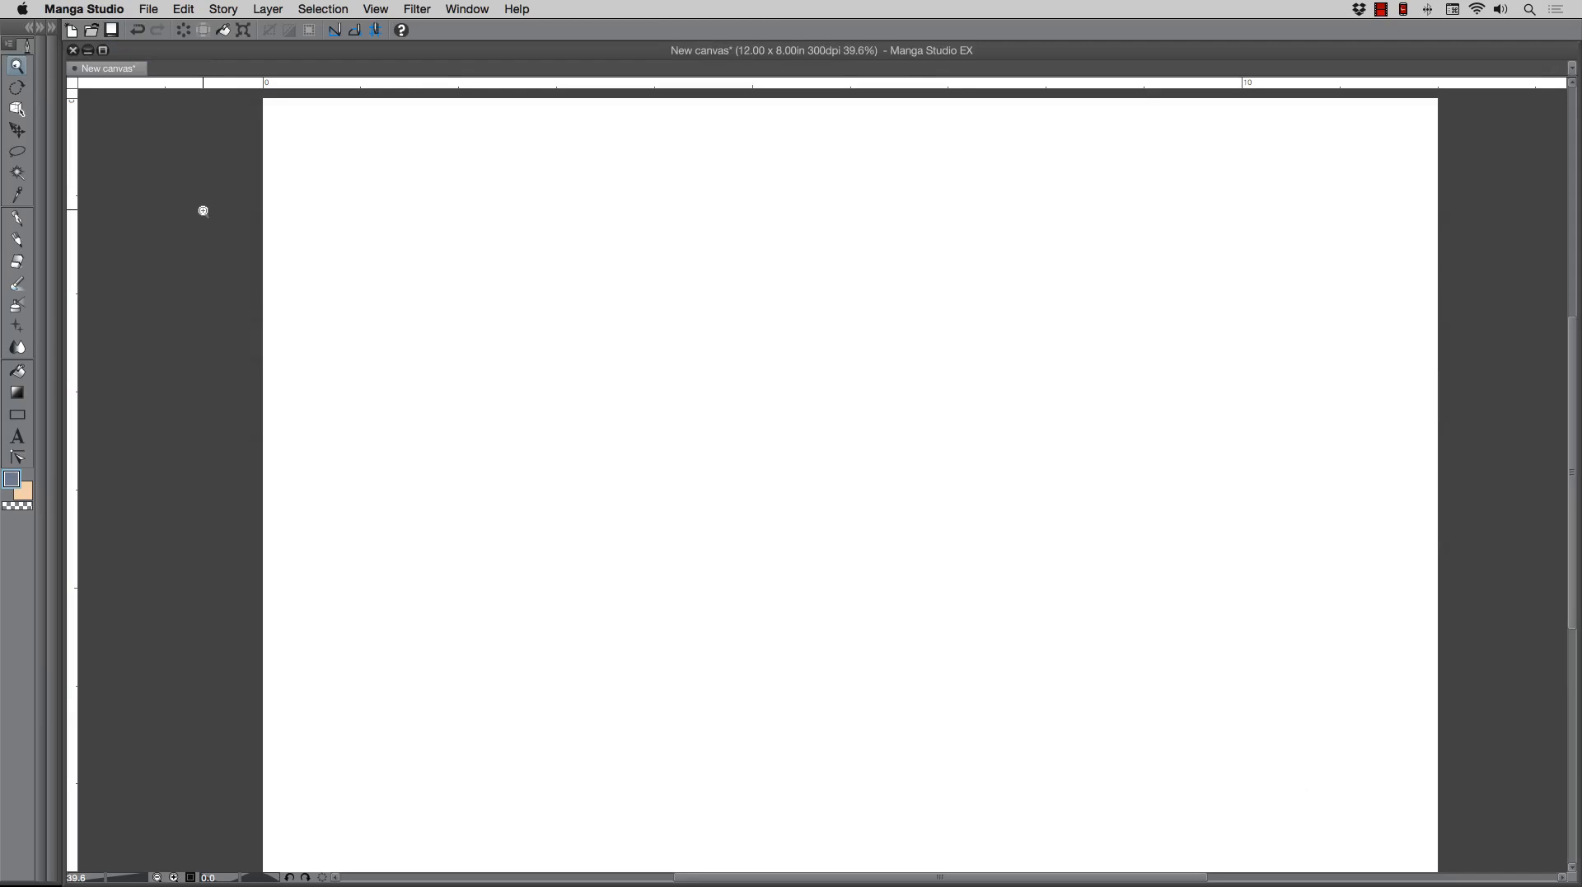
{"action": "left_click", "coordinate": [17, 239]}
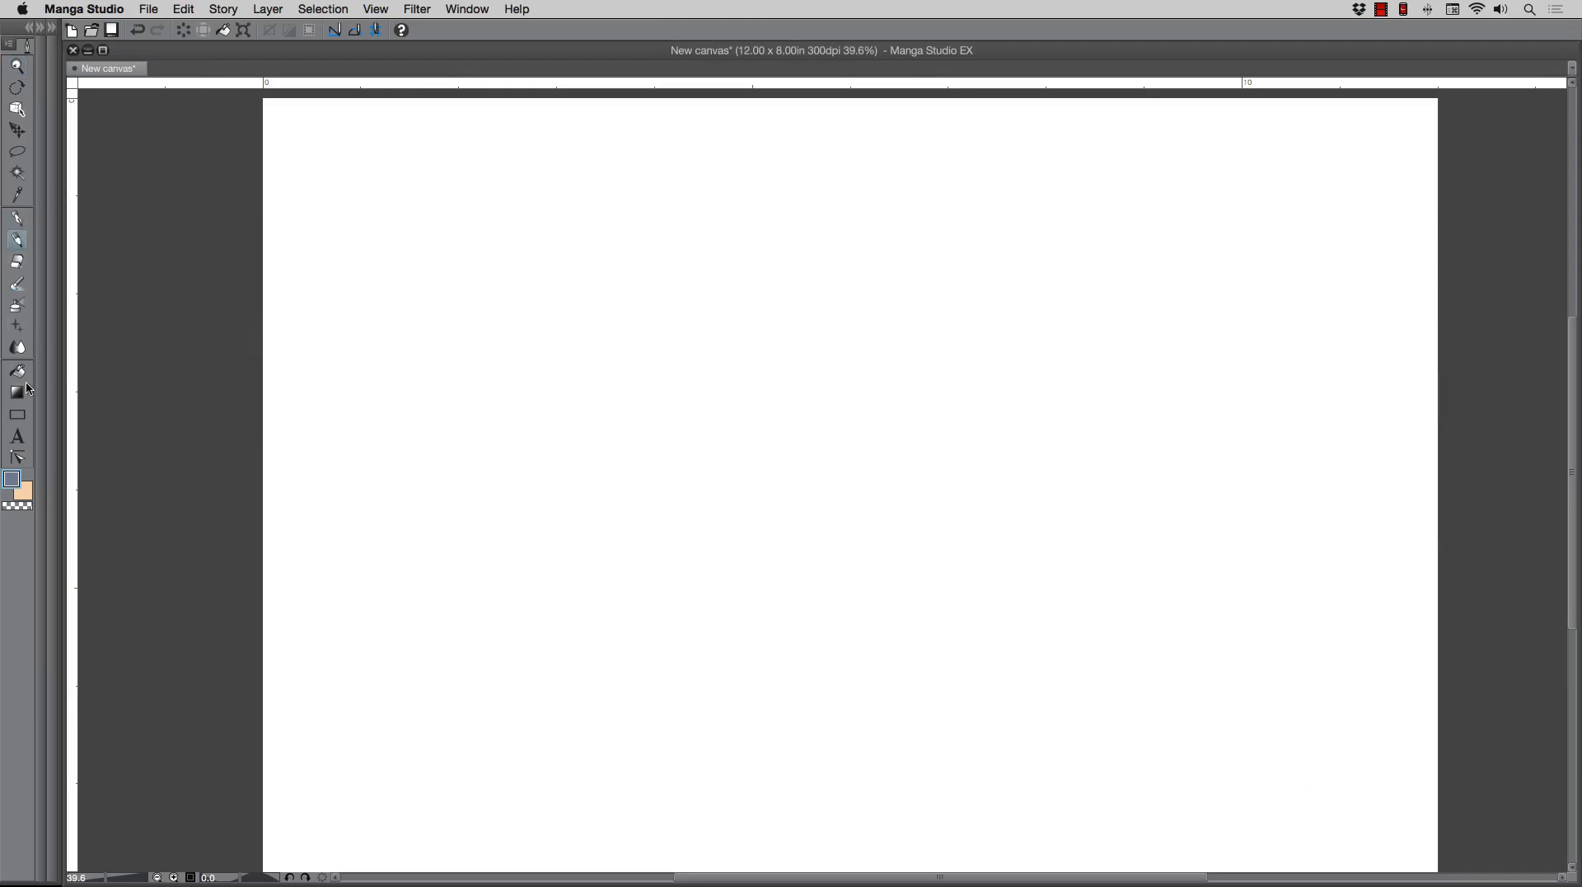
{"action": "left_click", "coordinate": [13, 480]}
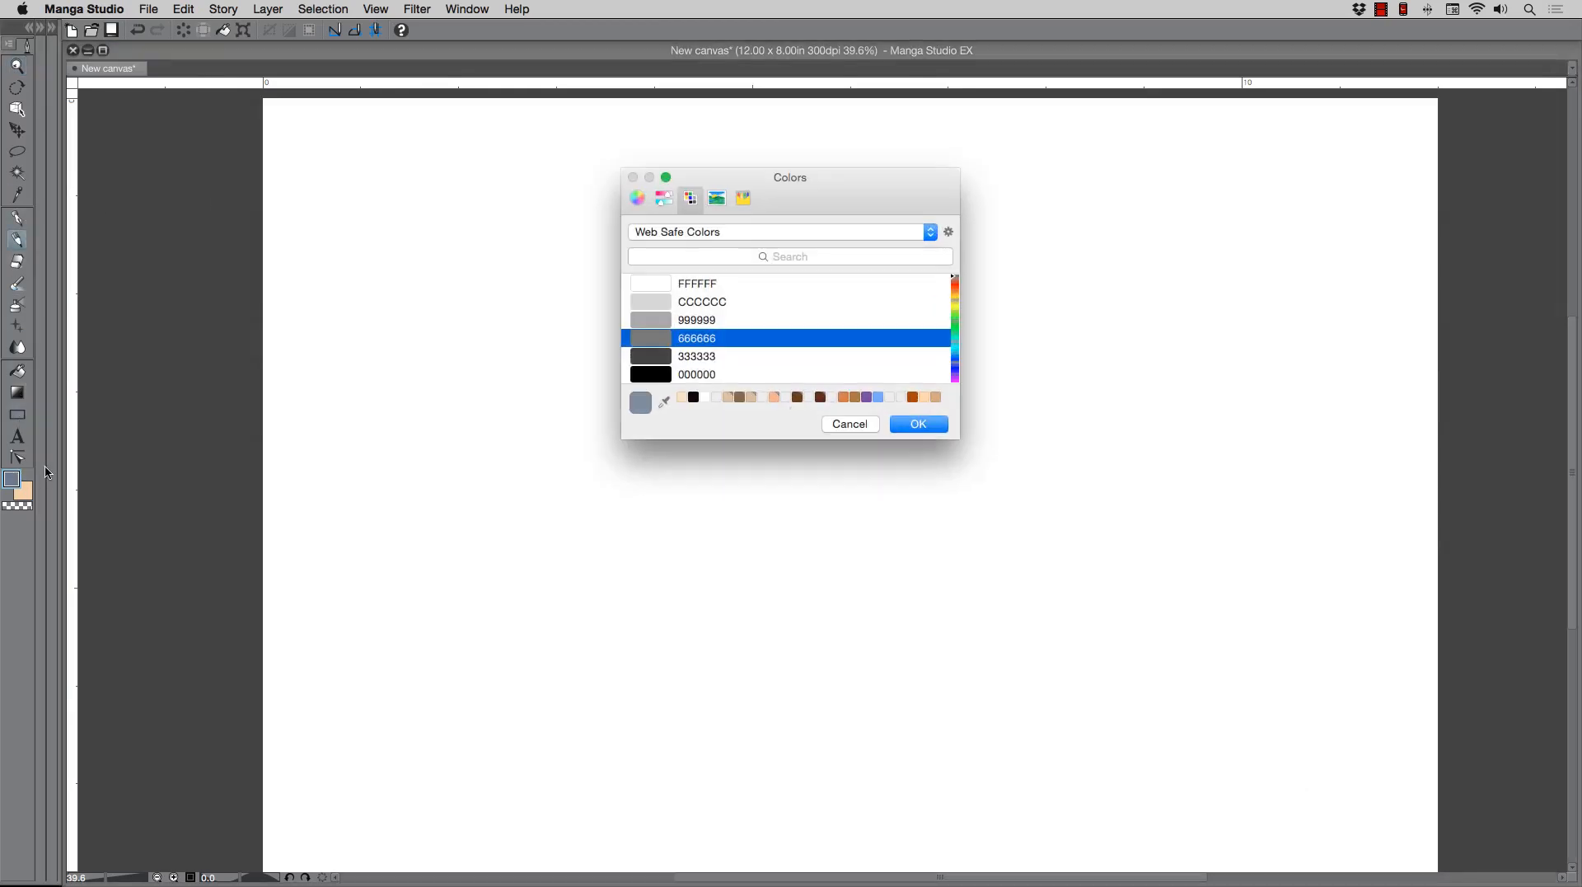
{"action": "left_click", "coordinate": [639, 378]}
{"action": "left_click", "coordinate": [918, 423]}
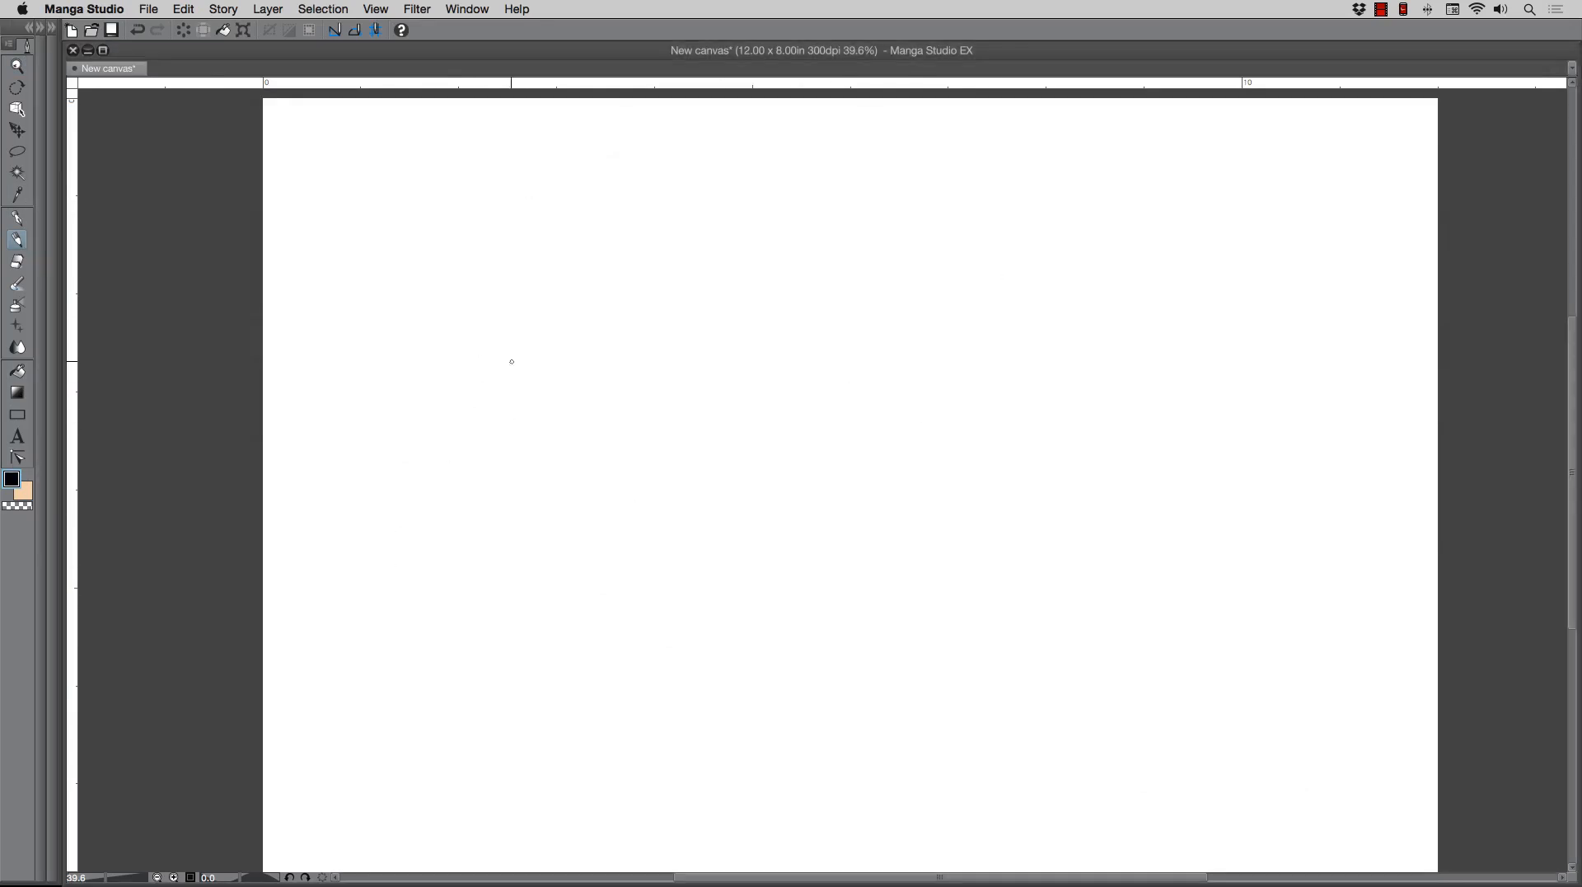
- Sketch a cartoon head with two eyes, an open mouth, a tuft of hair and an ear on each side
{"action": "left_click_drag", "start_coordinate": [571, 298], "coordinate": [567, 371]}
{"action": "mouse_move", "coordinate": [709, 354]}
{"action": "left_mouse_down"}
{"action": "mouse_move", "coordinate": [640, 375]}
{"action": "mouse_move", "coordinate": [675, 323]}
{"action": "left_mouse_up"}
{"action": "left_click_drag", "start_coordinate": [607, 253], "coordinate": [628, 238]}
{"action": "left_click_drag", "start_coordinate": [623, 253], "coordinate": [702, 224]}
{"action": "mouse_move", "coordinate": [750, 328]}
{"action": "left_mouse_down"}
{"action": "mouse_move", "coordinate": [777, 334]}
{"action": "mouse_move", "coordinate": [744, 402]}
{"action": "left_mouse_up"}
{"action": "mouse_move", "coordinate": [569, 416]}
{"action": "left_mouse_down"}
{"action": "mouse_move", "coordinate": [521, 399]}
{"action": "mouse_move", "coordinate": [587, 459]}
{"action": "left_mouse_up"}
- Sketch a collar, a simple body line and two outstretched arms with hands below the head, and clear the whole drawing
{"action": "mouse_move", "coordinate": [700, 534]}
{"action": "left_mouse_down"}
{"action": "mouse_move", "coordinate": [752, 699]}
{"action": "mouse_move", "coordinate": [671, 594]}
{"action": "mouse_move", "coordinate": [707, 554]}
{"action": "left_mouse_up"}
{"action": "mouse_move", "coordinate": [705, 532]}
{"action": "left_mouse_down"}
{"action": "mouse_move", "coordinate": [786, 573]}
{"action": "mouse_move", "coordinate": [701, 572]}
{"action": "left_mouse_up"}
{"action": "left_click_drag", "start_coordinate": [738, 640], "coordinate": [858, 577]}
{"action": "mouse_move", "coordinate": [861, 577]}
{"action": "left_mouse_down"}
{"action": "mouse_move", "coordinate": [871, 535]}
{"action": "mouse_move", "coordinate": [906, 561]}
{"action": "left_mouse_up"}
{"action": "left_click_drag", "start_coordinate": [868, 576], "coordinate": [902, 582]}
{"action": "left_click_drag", "start_coordinate": [717, 648], "coordinate": [575, 659]}
{"action": "mouse_move", "coordinate": [575, 660]}
{"action": "left_mouse_down"}
{"action": "mouse_move", "coordinate": [543, 660]}
{"action": "mouse_move", "coordinate": [554, 678]}
{"action": "left_mouse_up"}
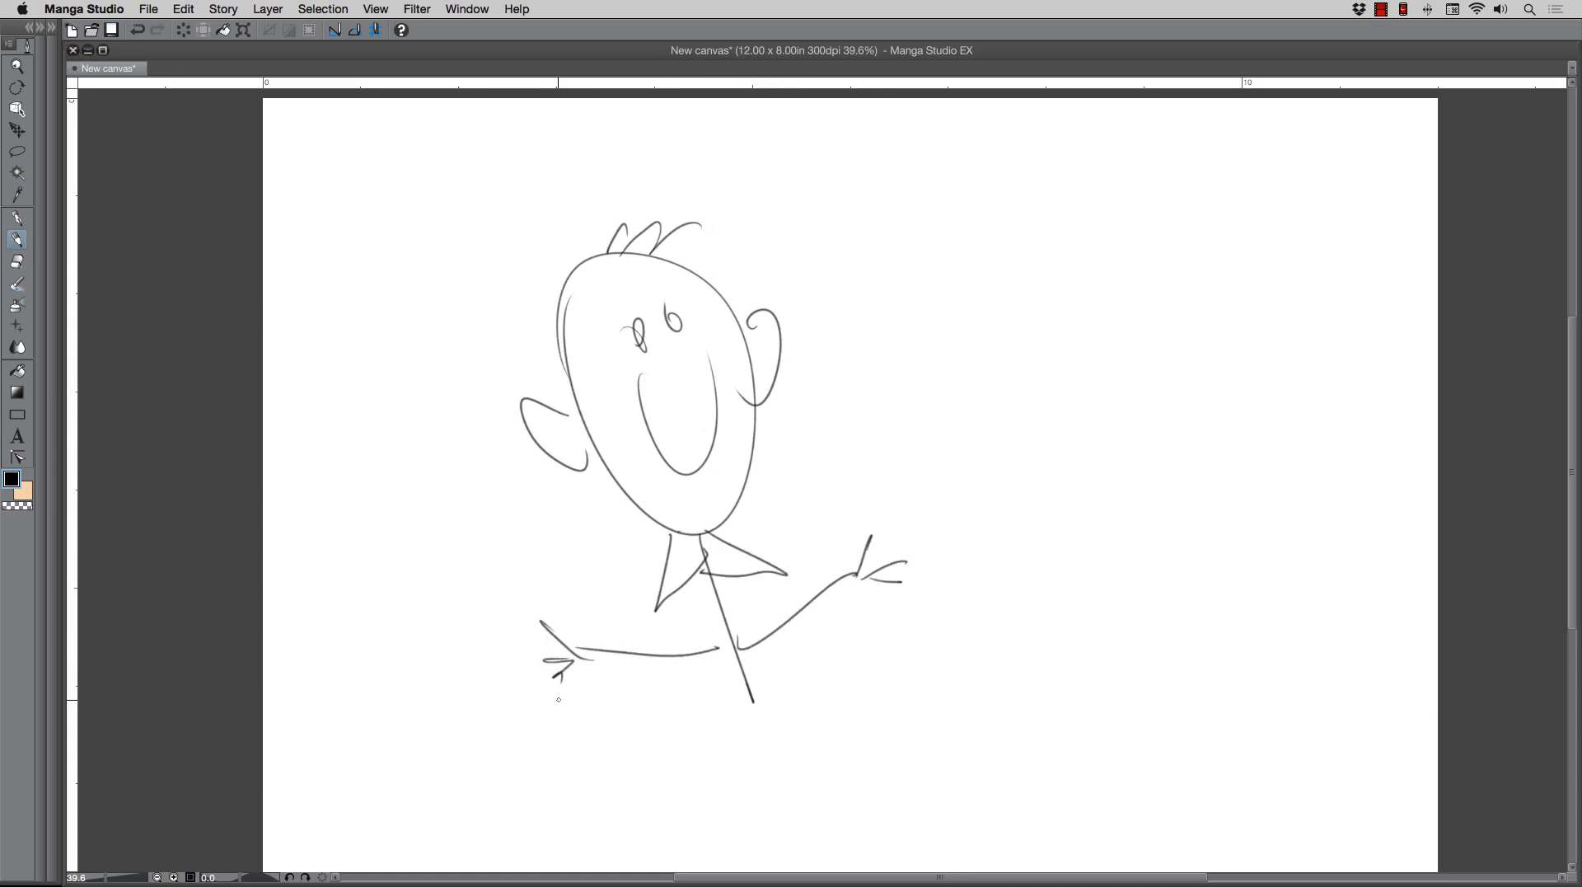
{"action": "key", "text": "Delete"}
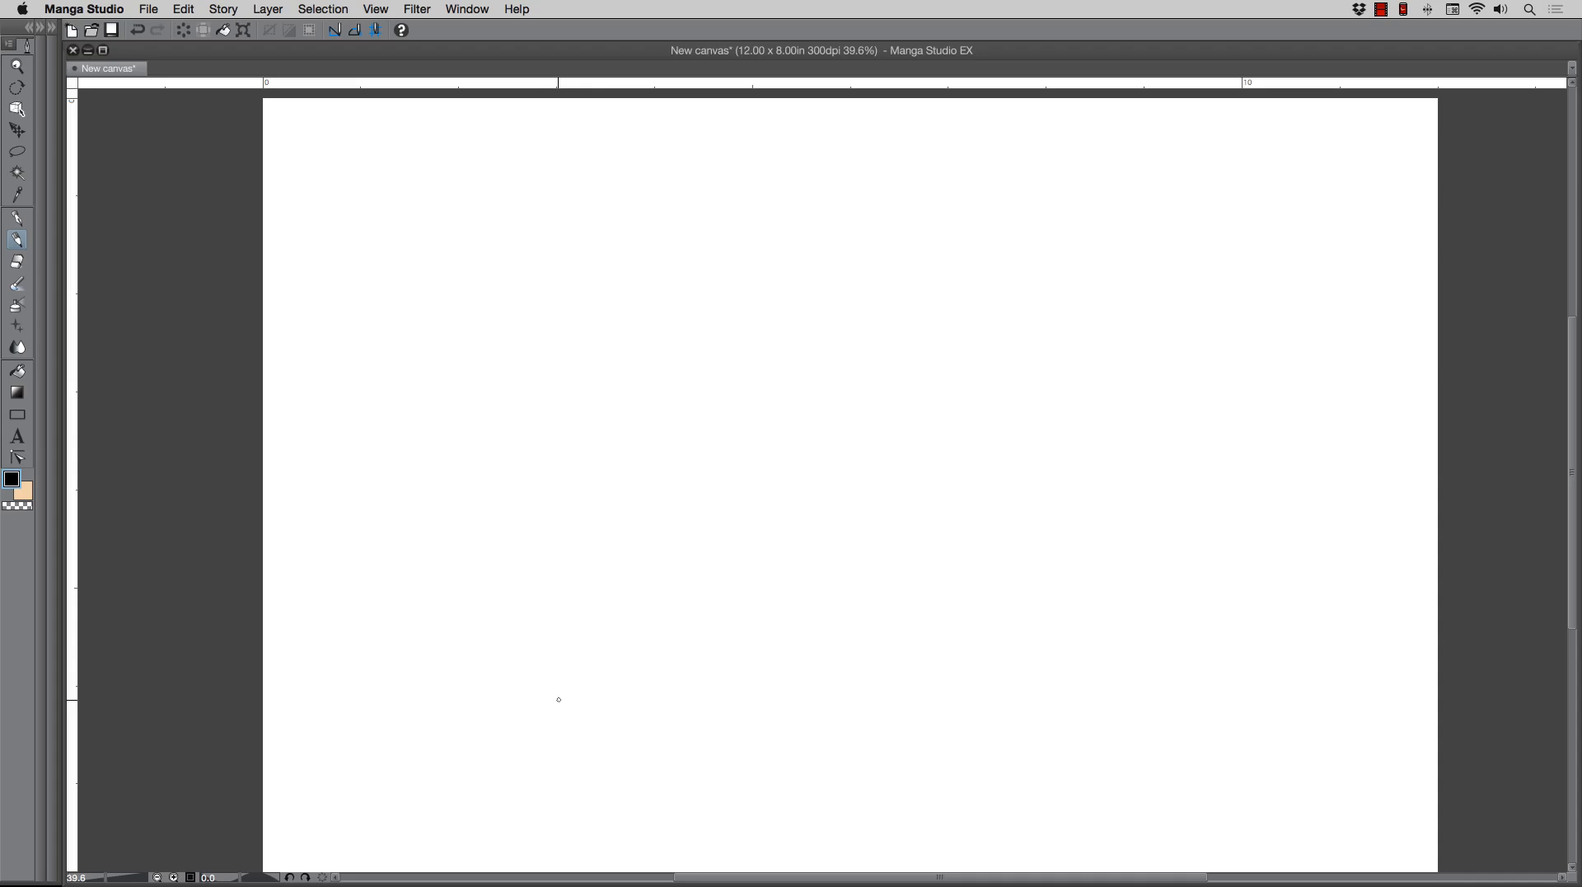